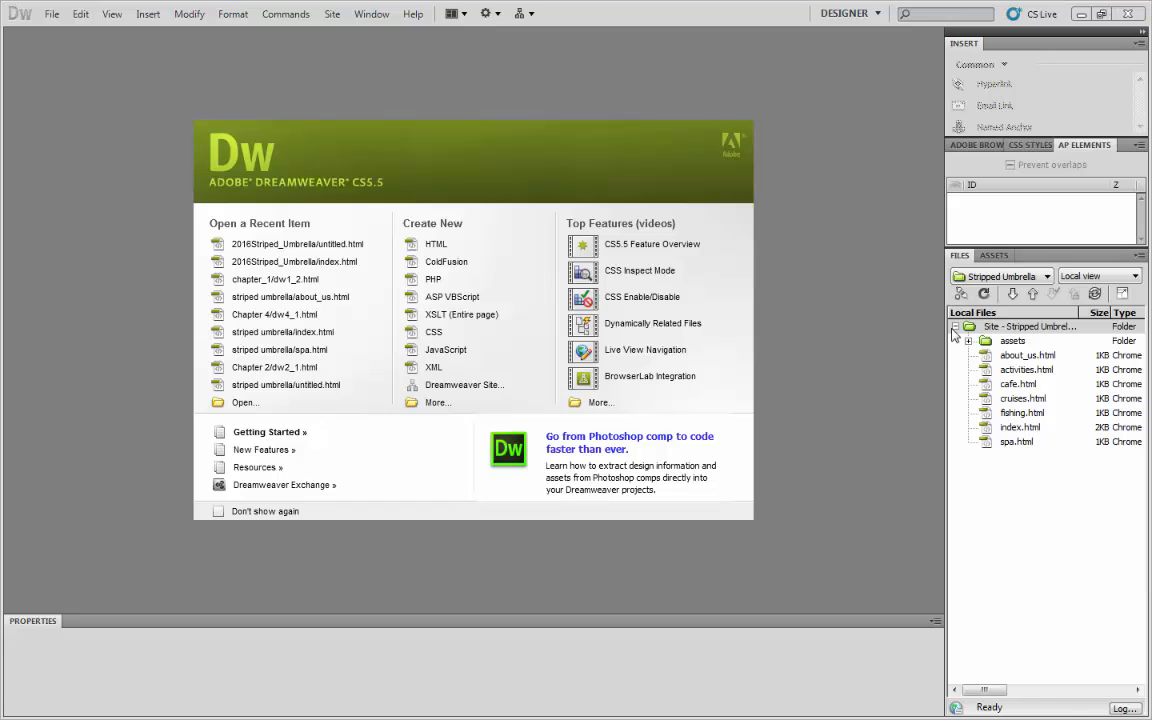
Open index.html from the Stripped Umbrella site and check the contents of the site's assets folder.
left_click(1001, 278)
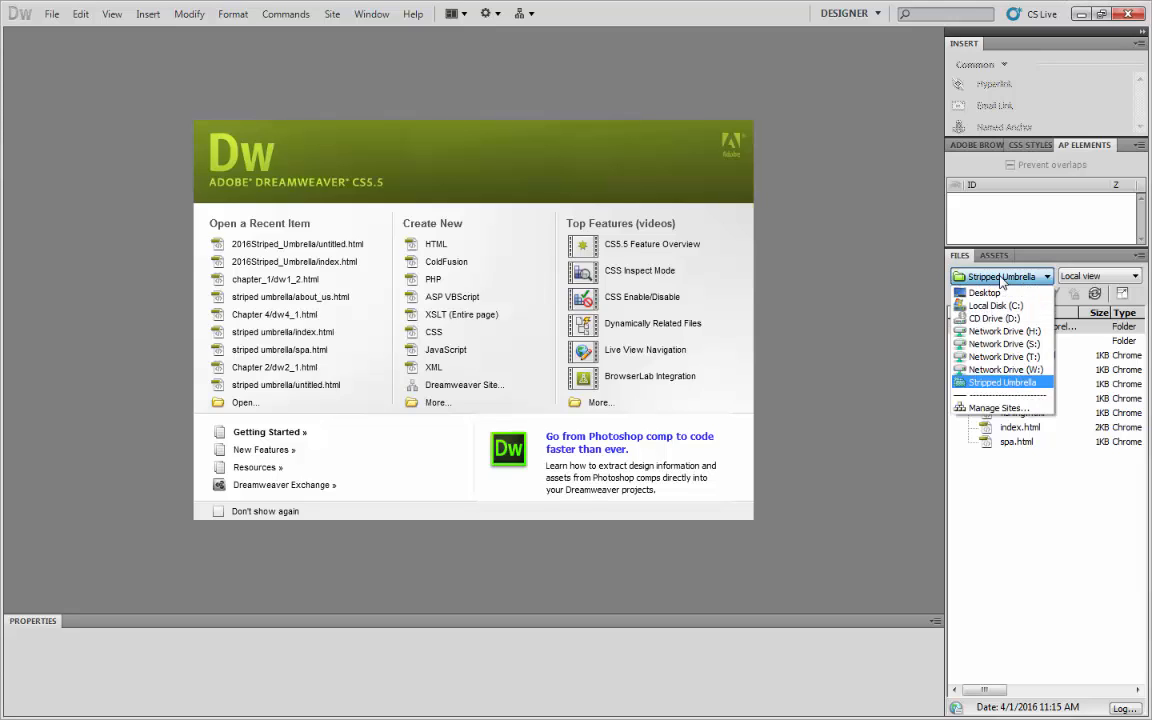
left_click(998, 383)
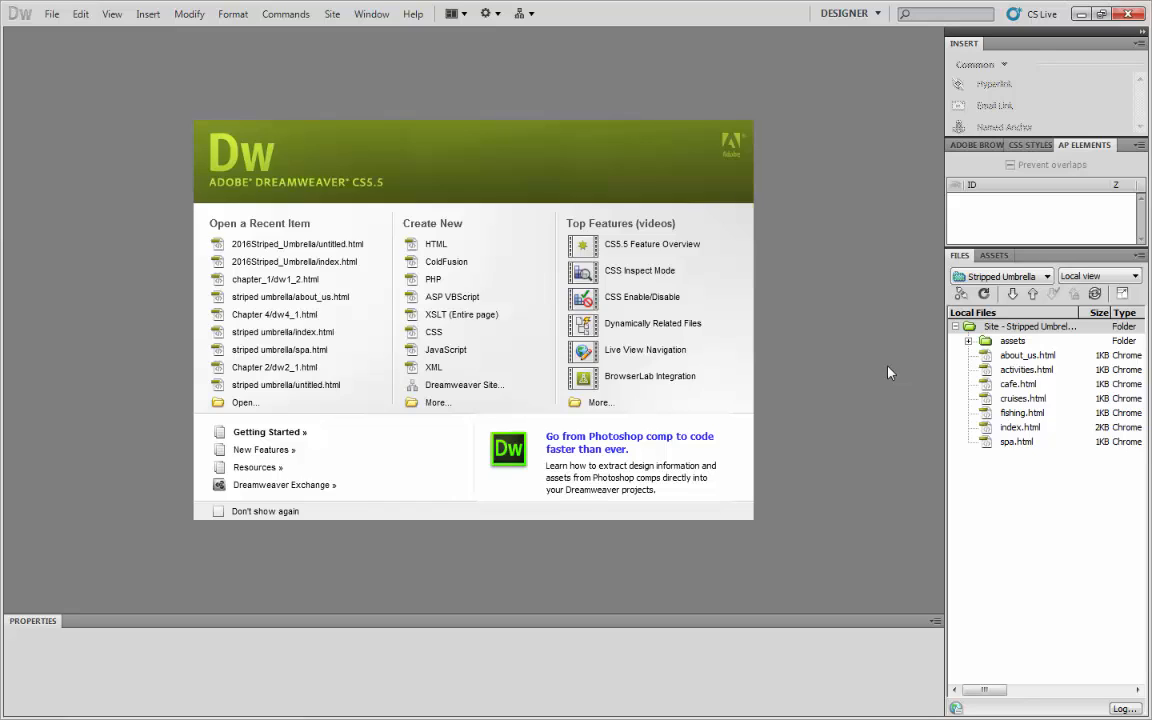
left_click(1027, 428)
double_click(1027, 428)
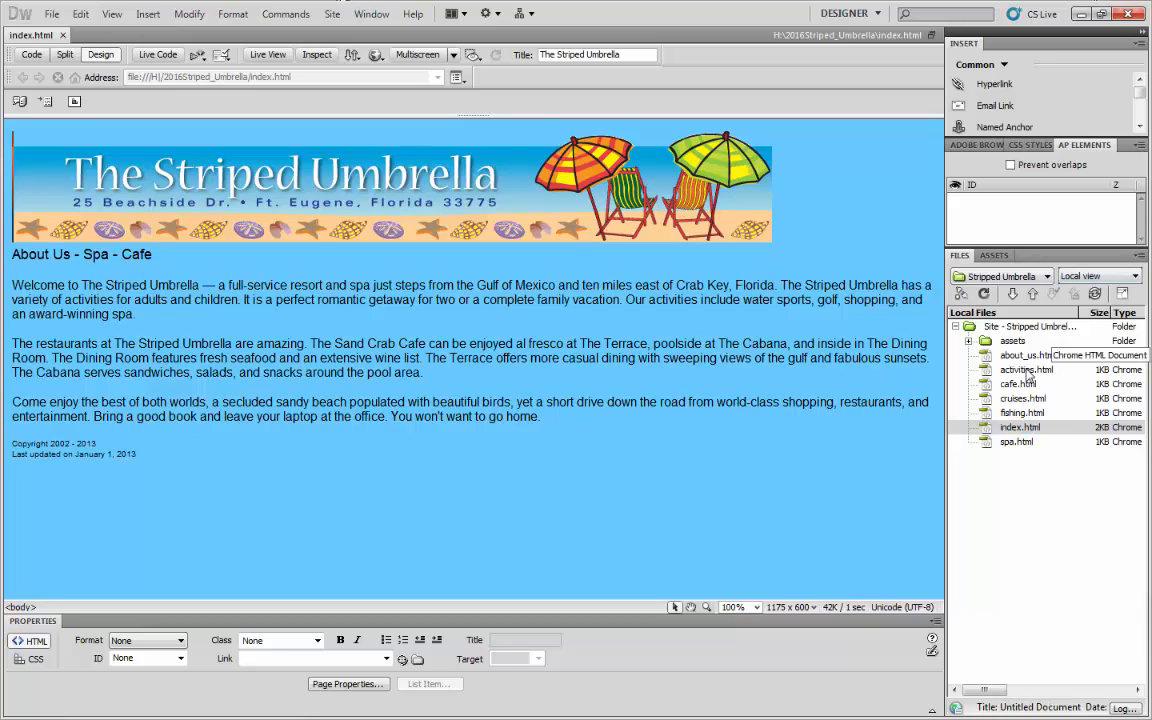
left_click(968, 341)
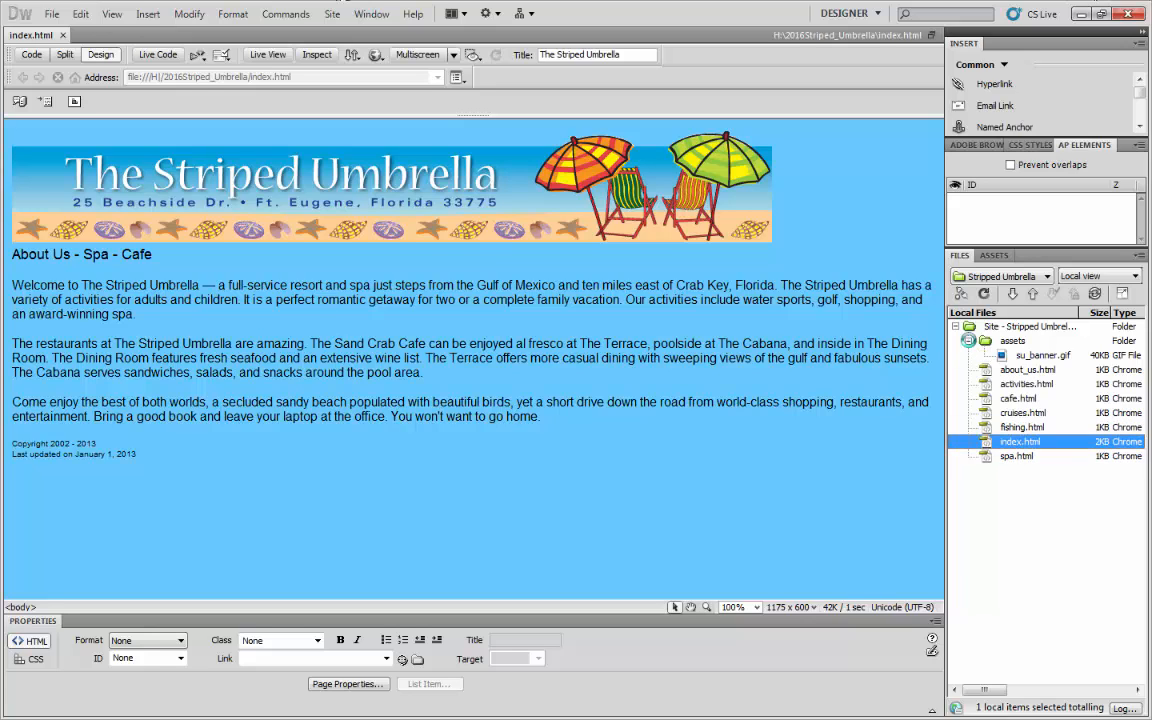
left_click(968, 341)
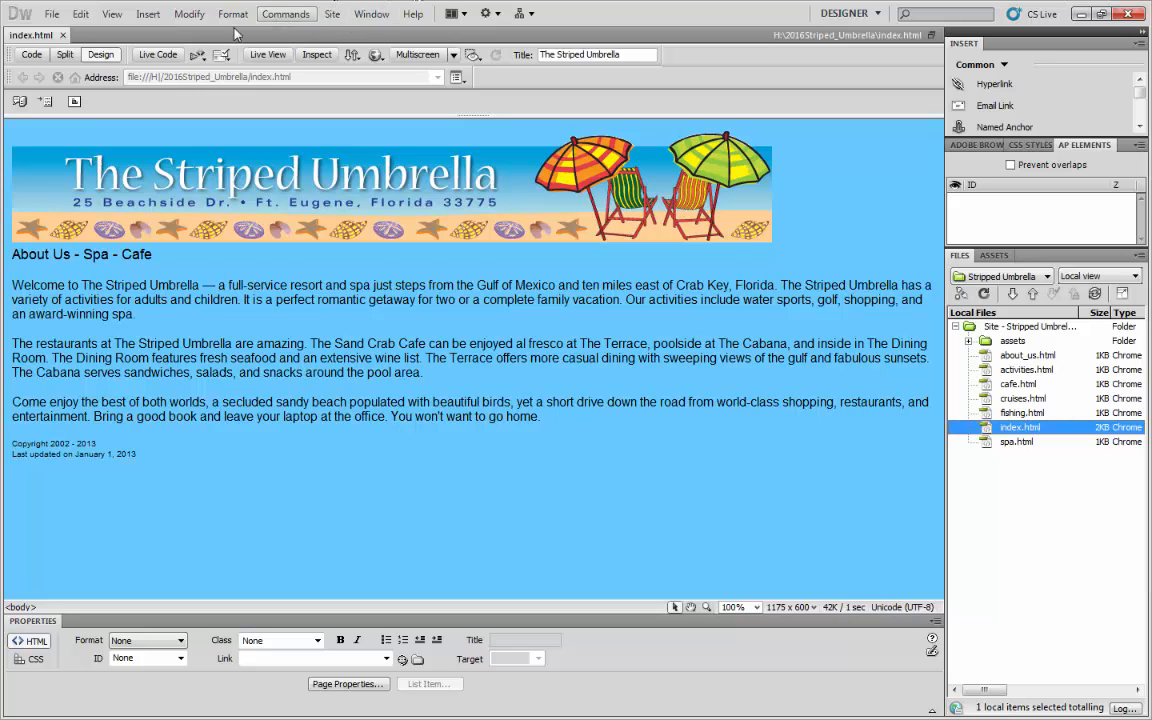
Set the page title in the head content to "The Striped Umbrella beach resort and spa, Ft. Eugene, Florida".
left_click(113, 16)
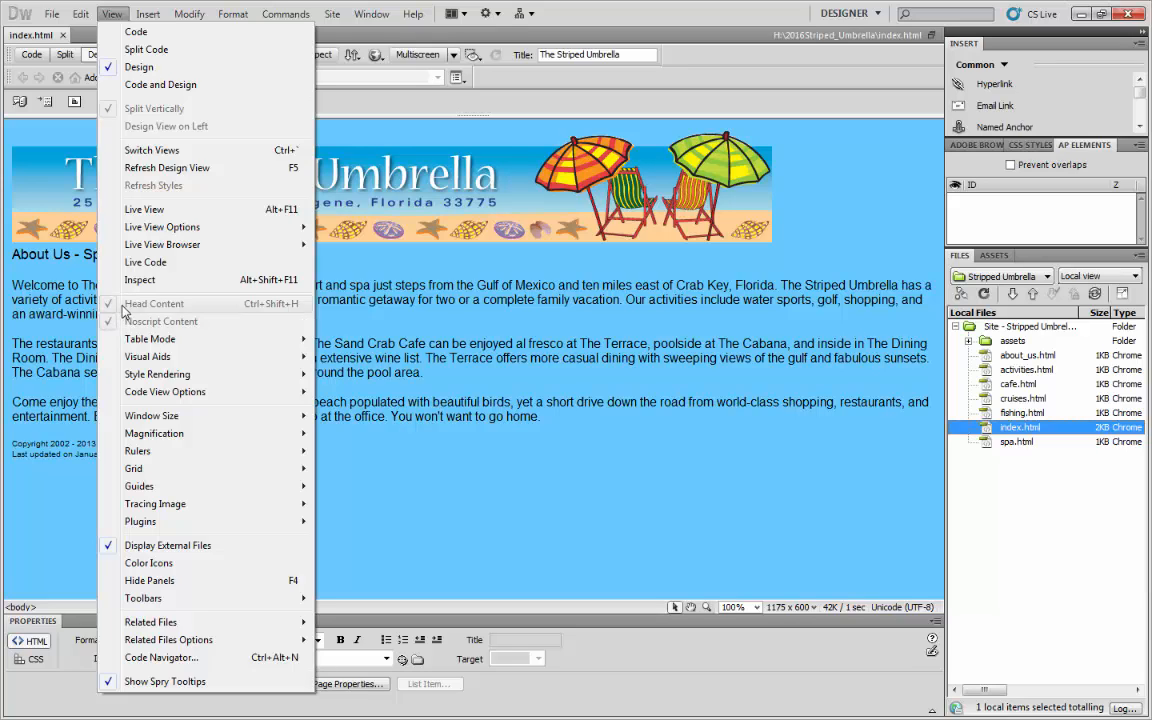
left_click(168, 3)
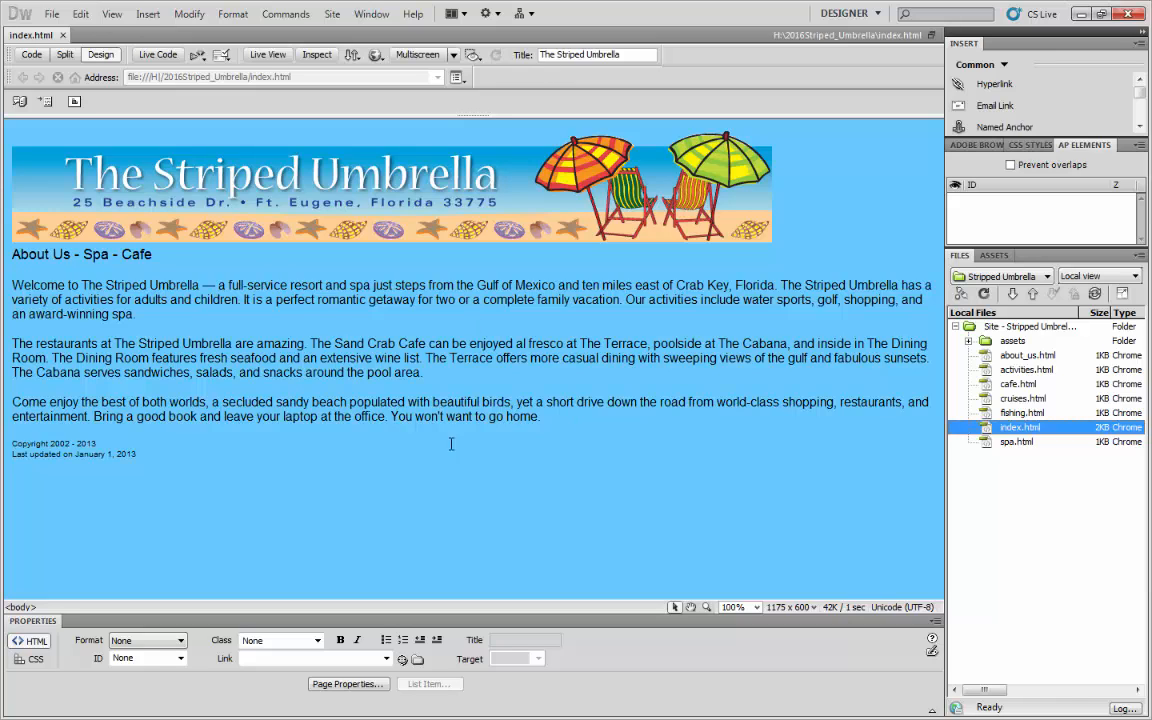
left_click(264, 372)
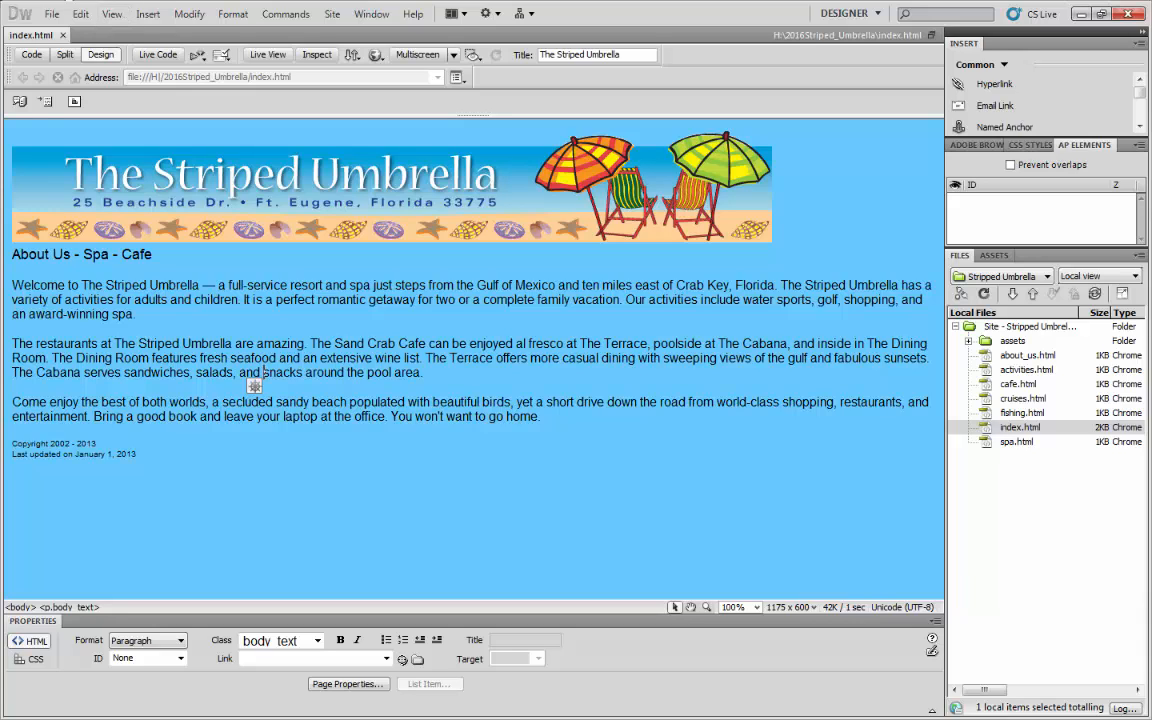
left_click(45, 101)
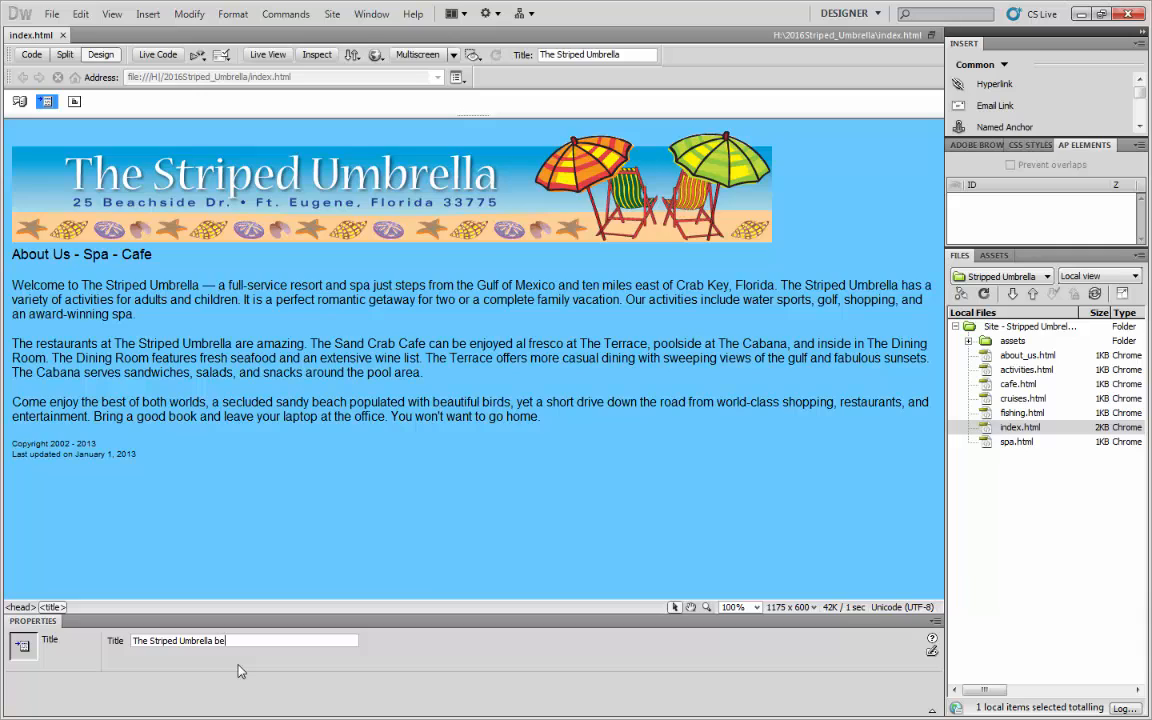
type("ort and spa, Ft. Eugene, Florida")
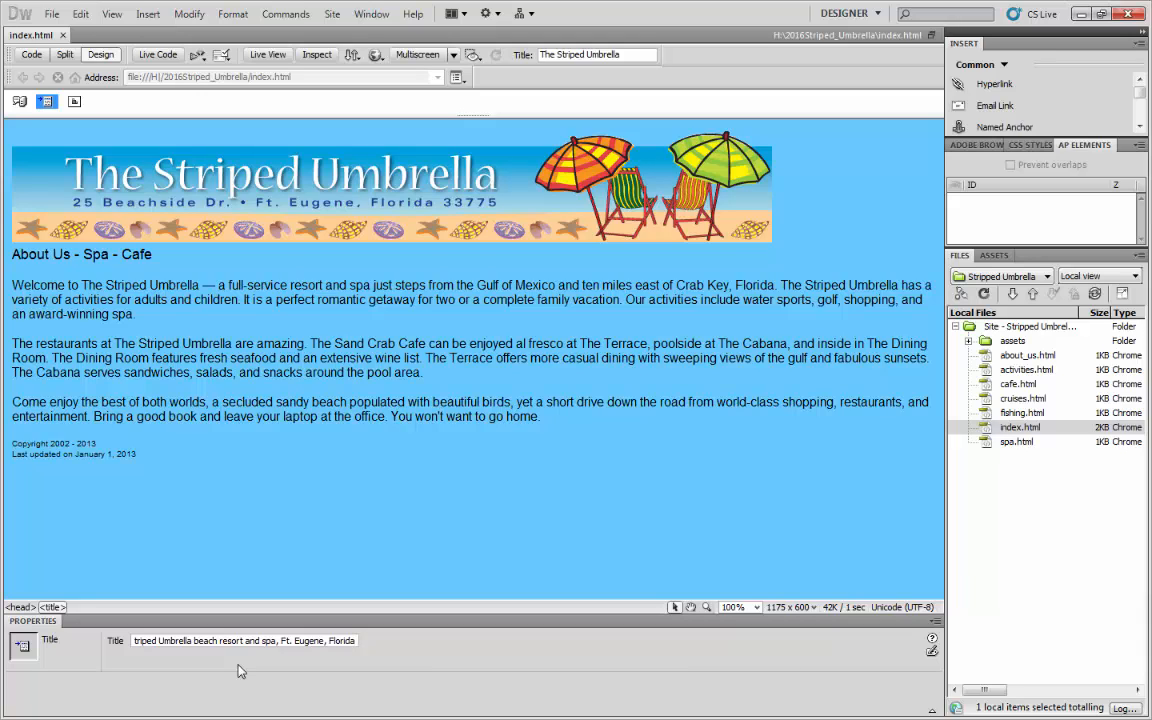
key("Return")
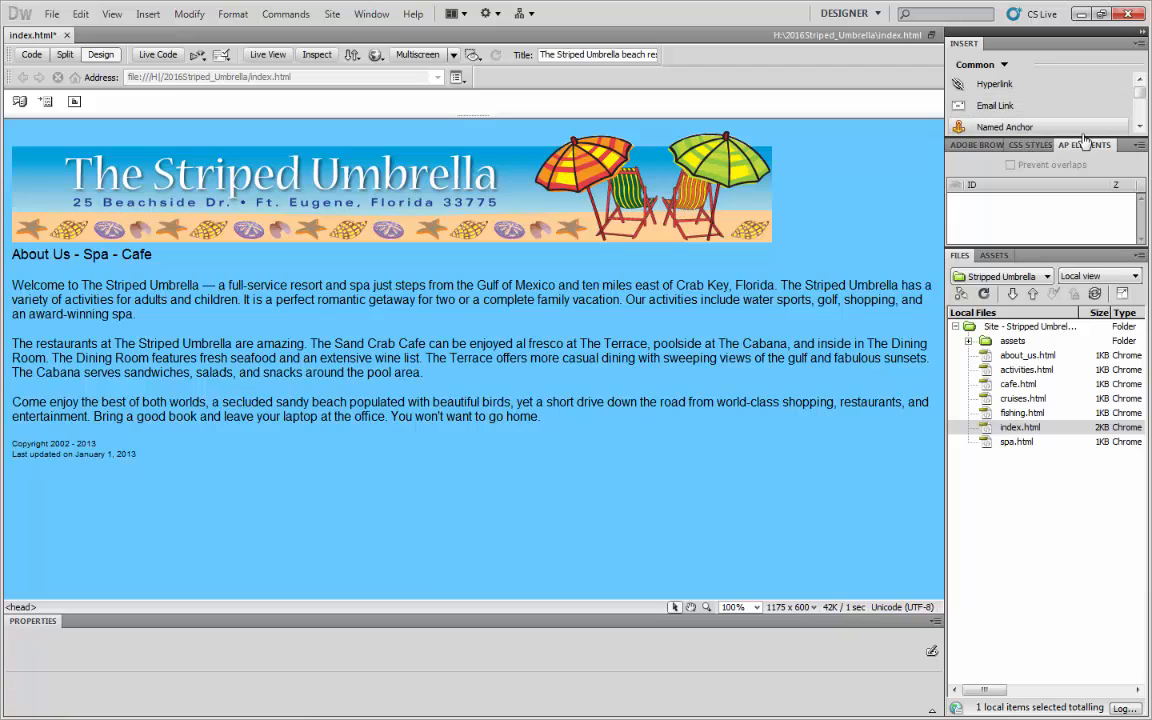
Enlarge the list of Common insert objects and bring its Head entry into view.
left_click(1140, 127)
left_click(1140, 127)
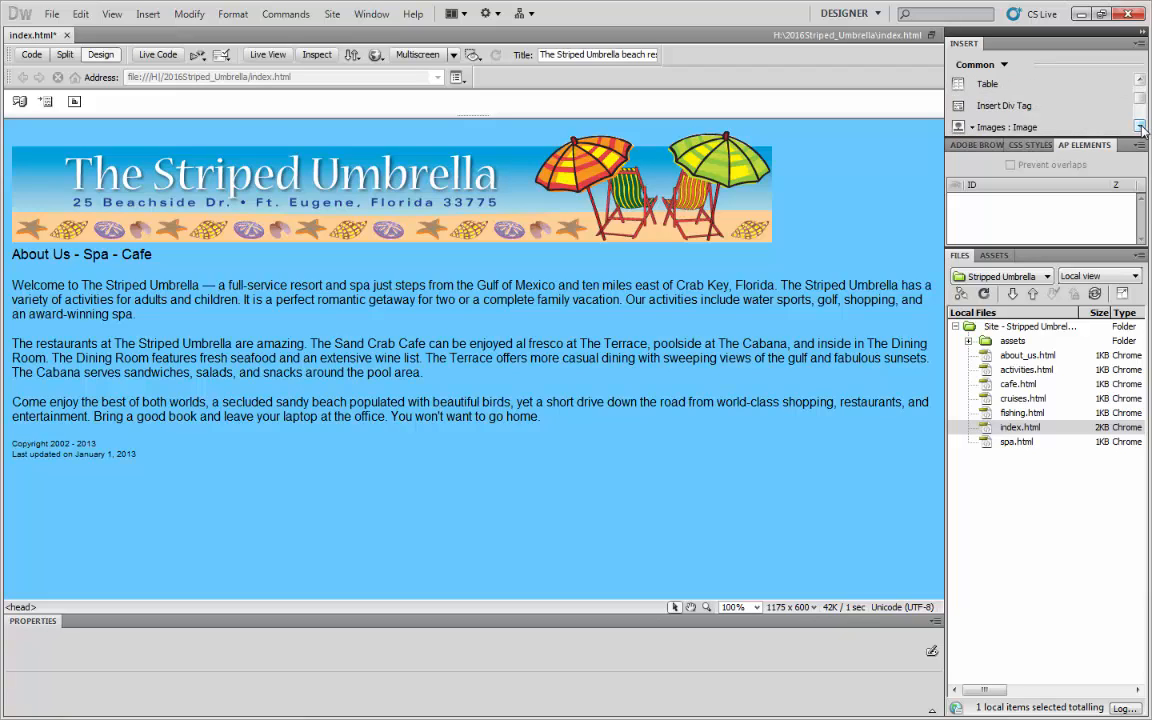
left_click(1140, 127)
left_click(1140, 127)
left_click(1140, 127)
left_click(1140, 127)
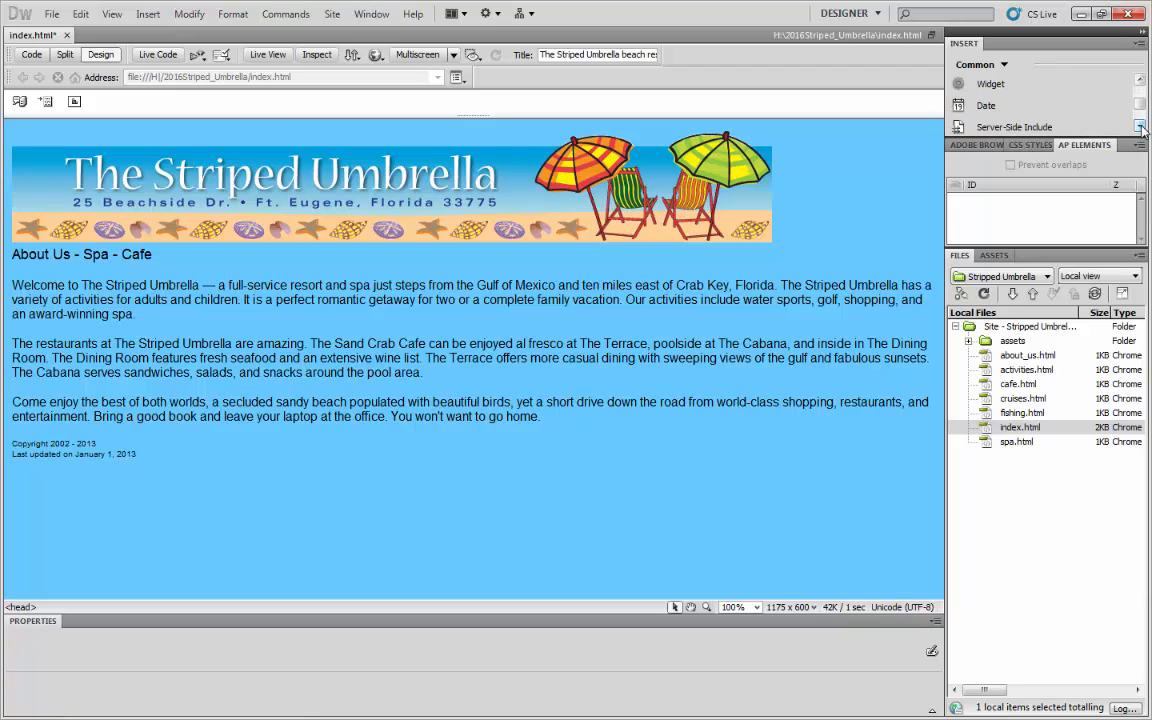
left_click(1140, 127)
left_click(1140, 127)
left_click(1140, 127)
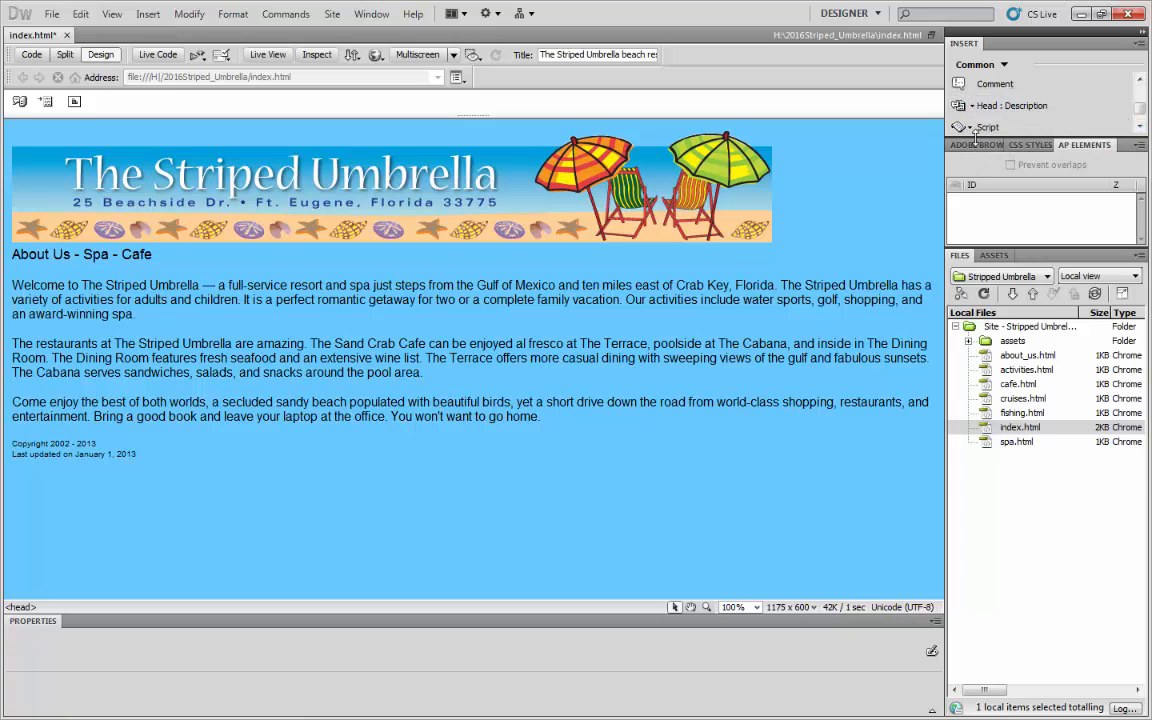
left_click_drag(968, 140, 968, 310)
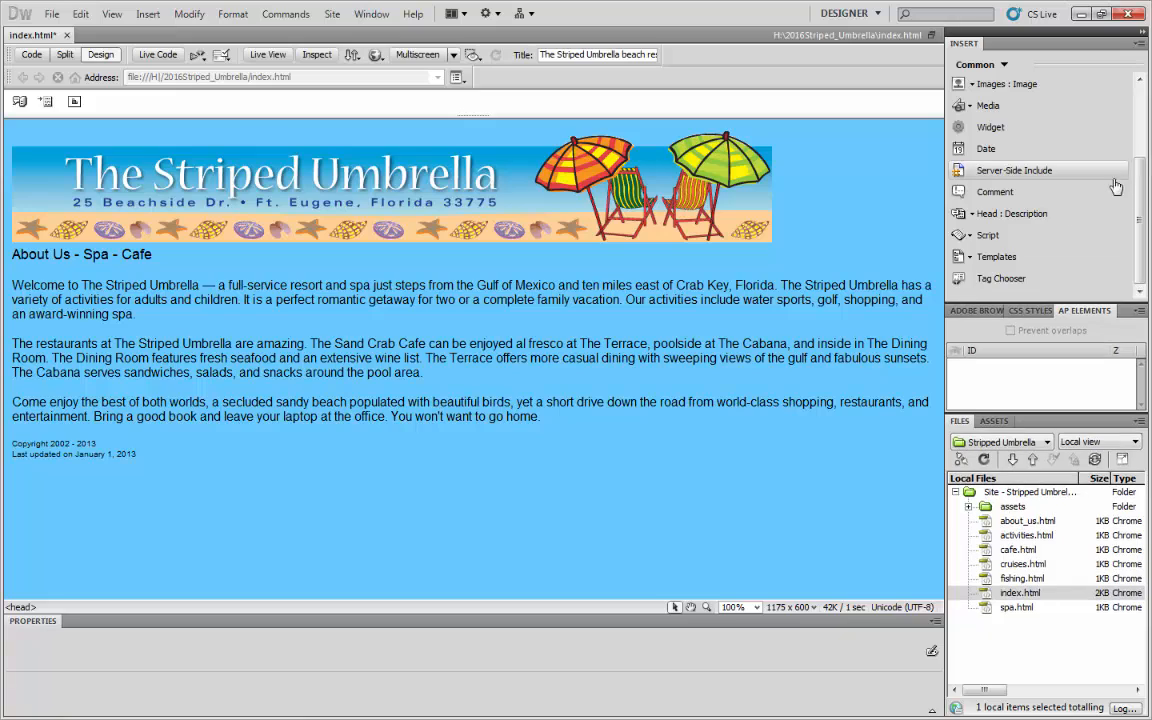
left_click(1138, 103)
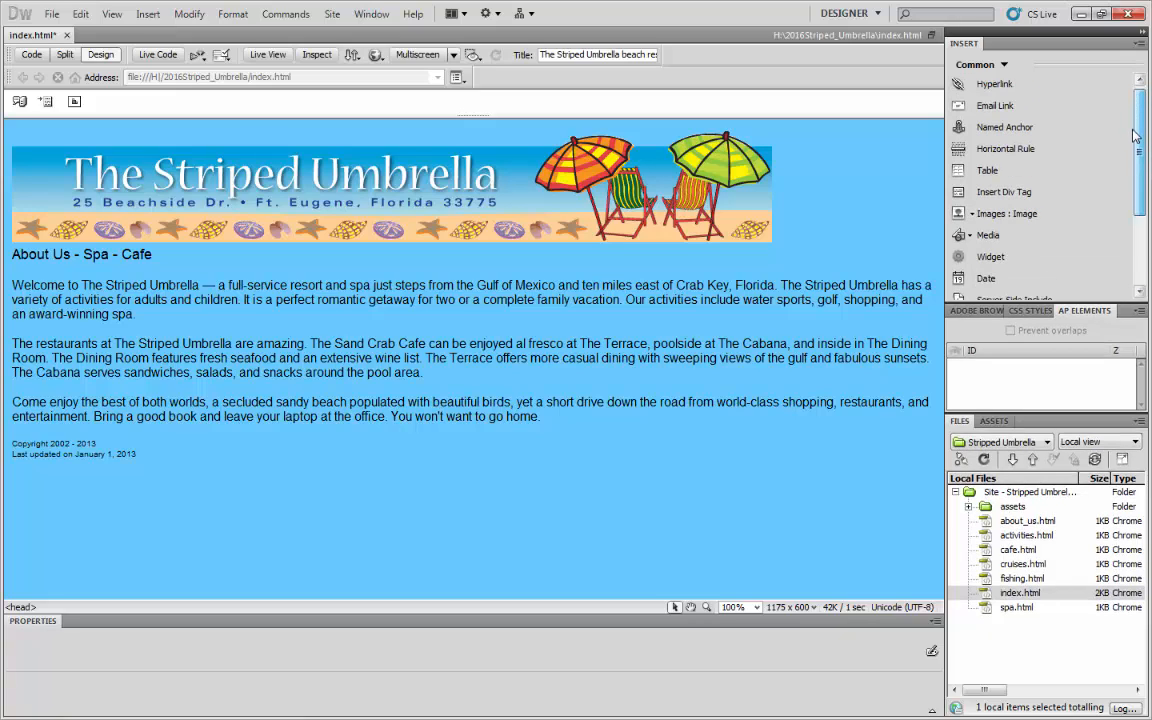
scroll(1134, 140, "down", 3)
scroll(1131, 163, "down", 3)
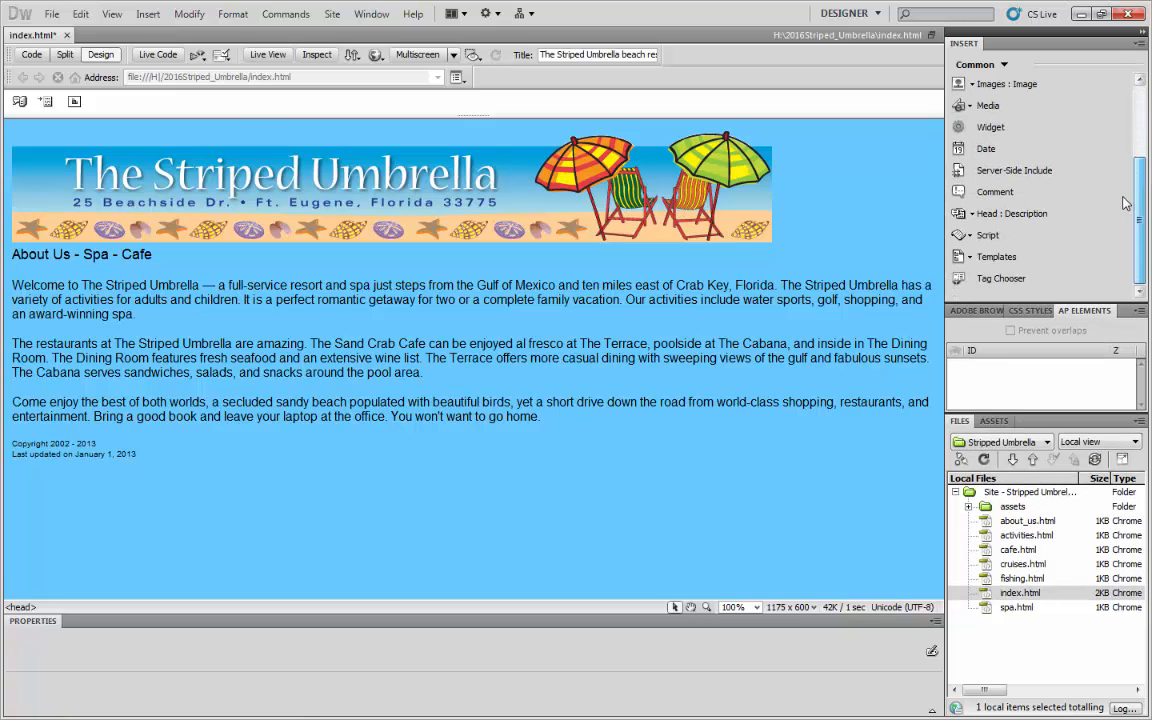
Insert head keywords reading "The Striped Umbrella, beach resort, spa, Ft. Eugene, Flordia, Gulf of Mexico, fishing, dolphin cruises".
left_click(972, 215)
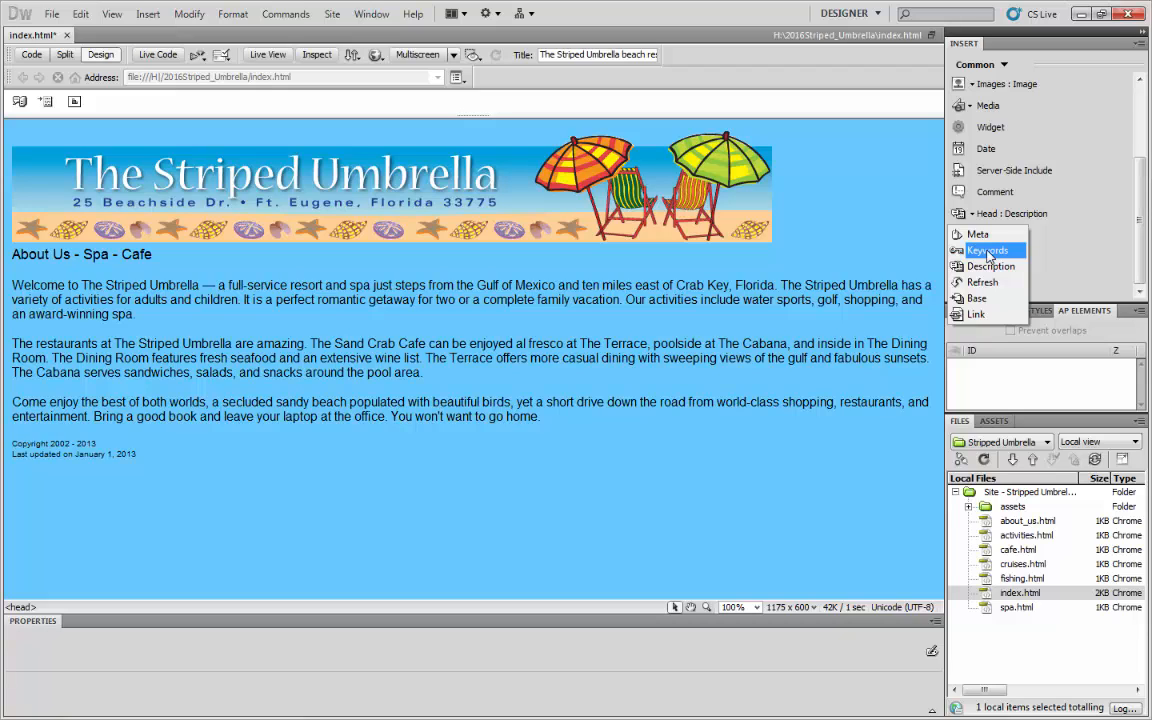
left_click(988, 251)
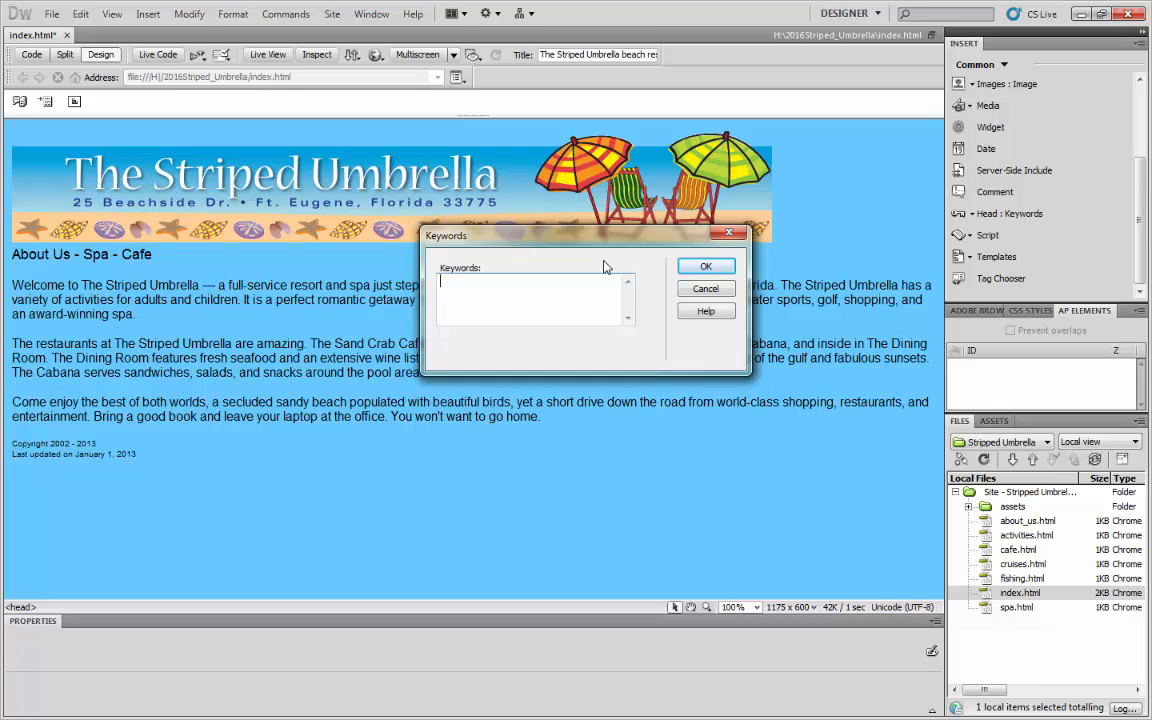
type("The s")
key("BackSpace")
type("s")
key("BackSpace")
type("Striped Umbrella, ")
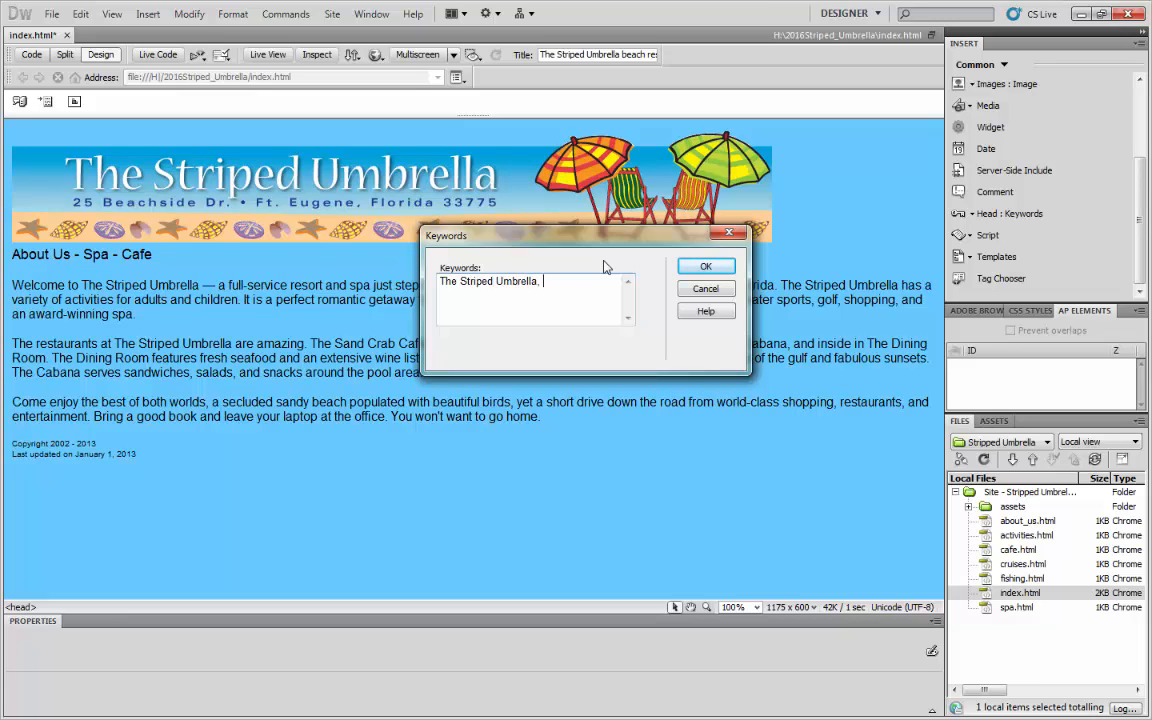
type("beach resort.")
key("BackSpace")
type(", spa, Ft. Eugen")
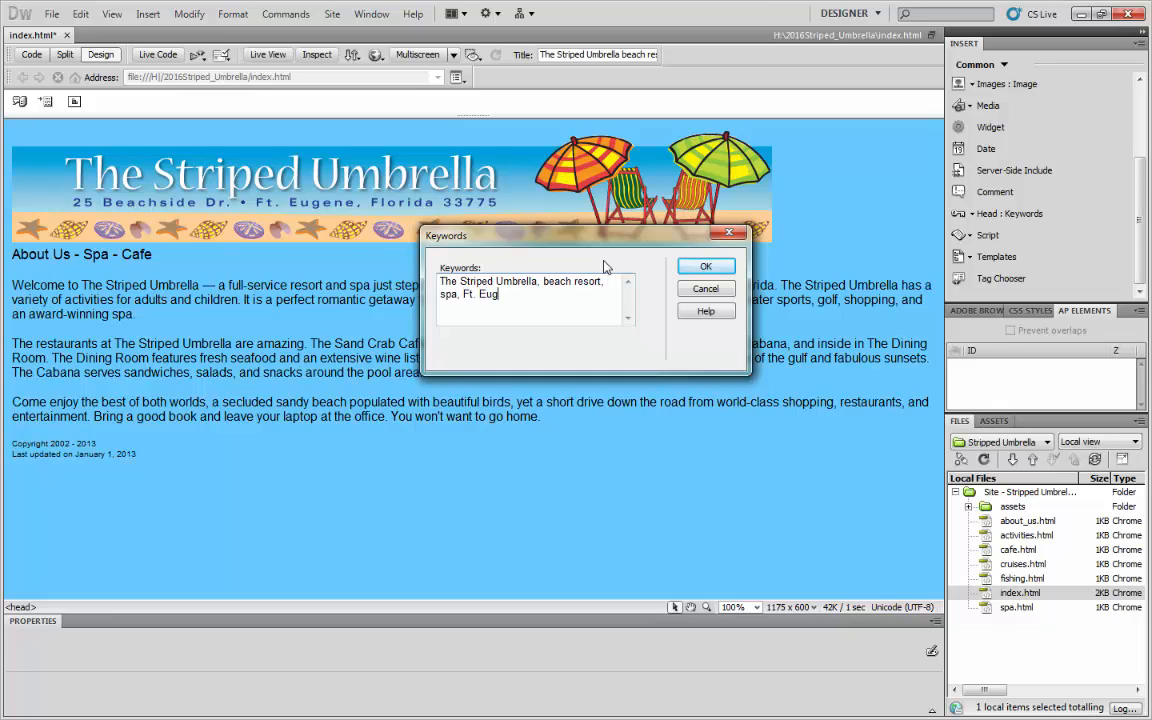
key("BackSpace")
key("BackSpace")
key("BackSpace")
key("BackSpace")
type("ugene, Flordia, Gulf ao Mex")
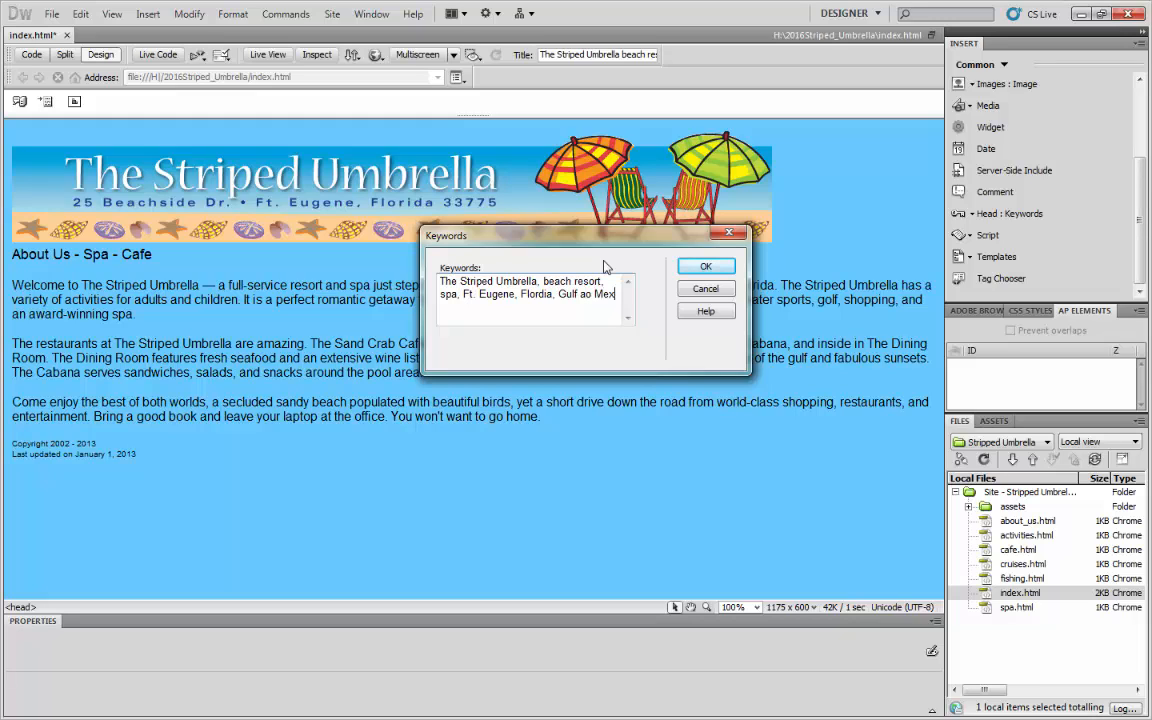
type("ix")
key("BackSpace")
key("BackSpace")
key("BackSpace")
key("BackSpace")
key("BackSpace")
key("BackSpace")
key("BackSpace")
key("BackSpace")
key("BackSpace")
type("of Mexico, fishing, ")
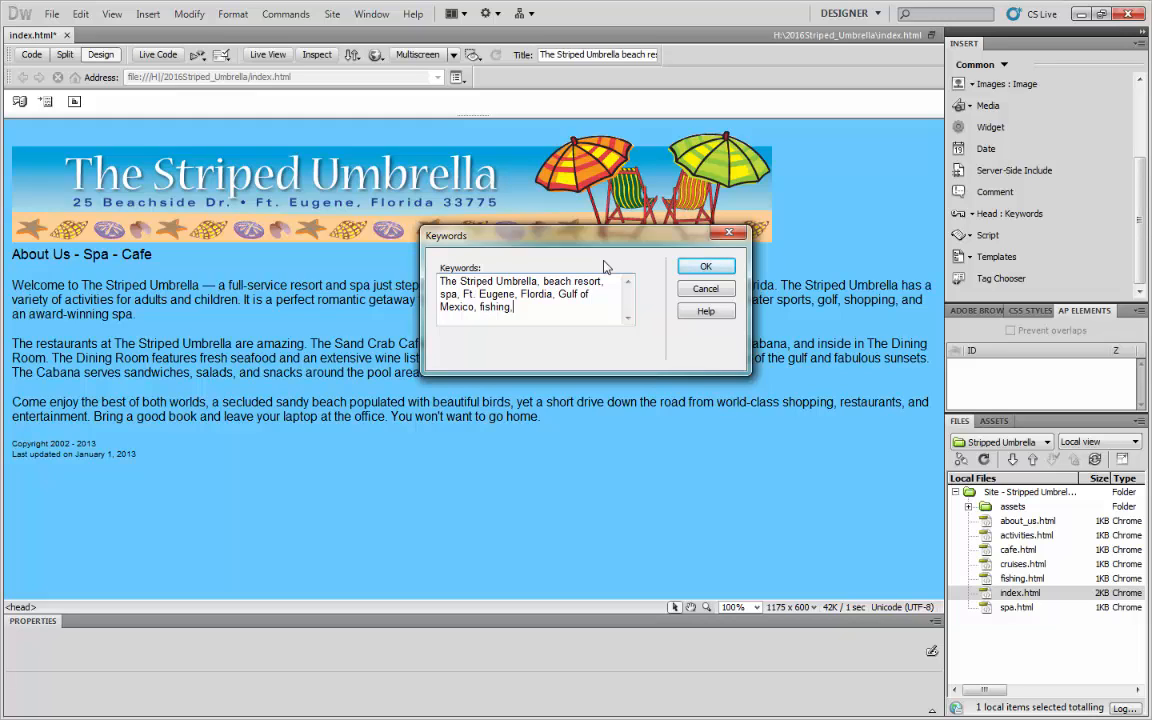
type("dolphin cruises")
left_click(719, 274)
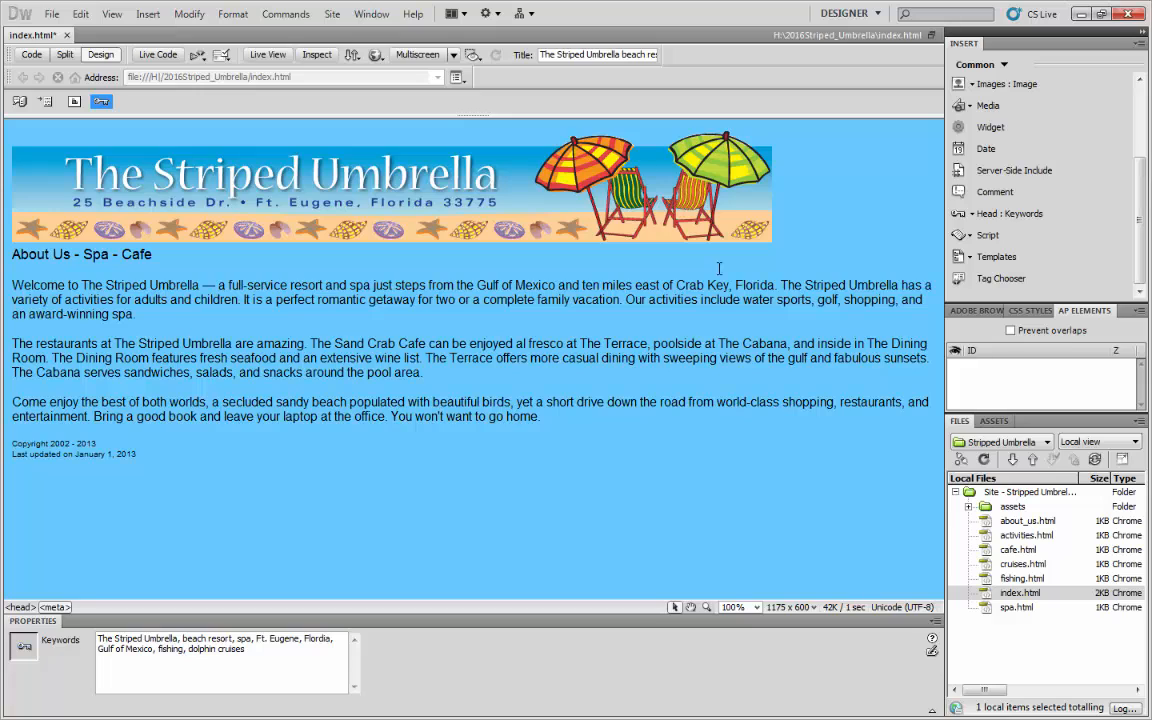
Draft the head description "The Striped Umbrella is a full-service resort adn spa just steps from the Gulf of Mexico in Ft. Eugene, Florida".
left_click(968, 238)
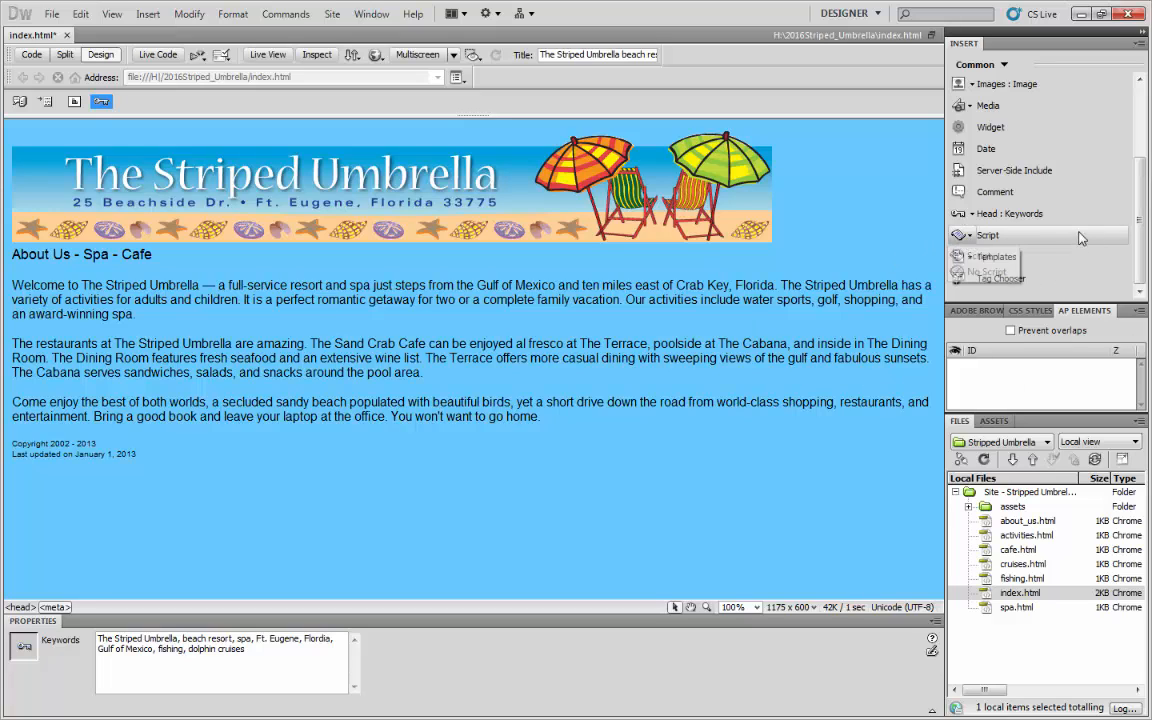
left_click(972, 216)
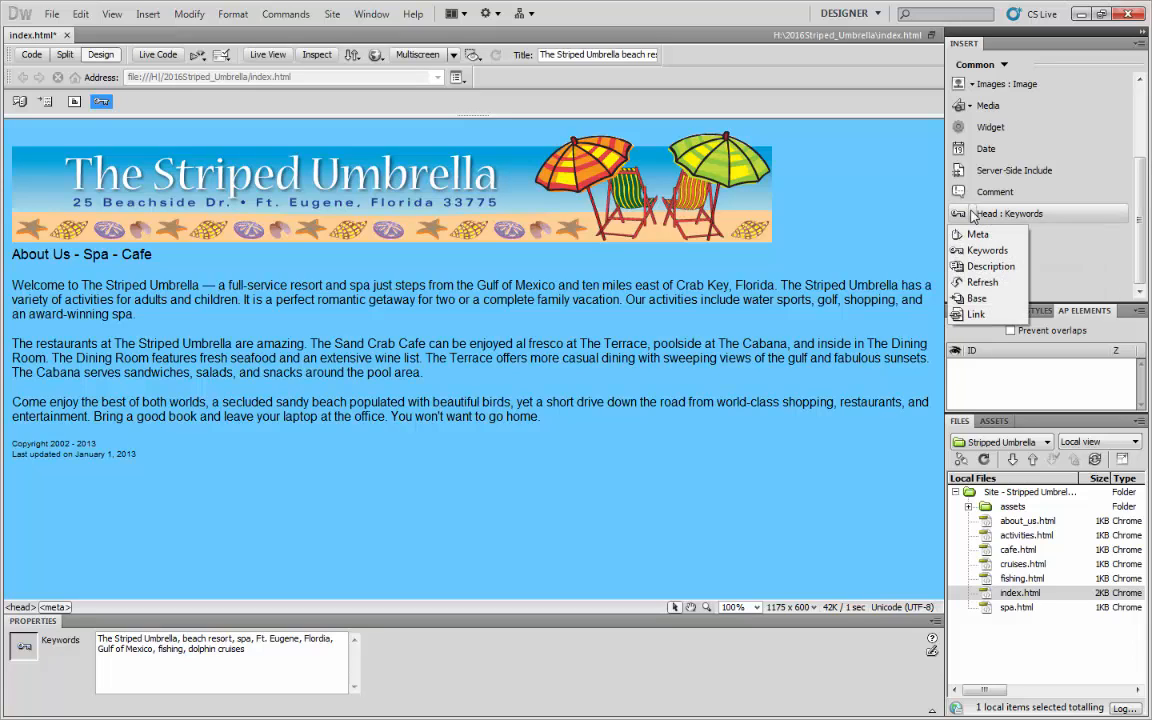
left_click(977, 268)
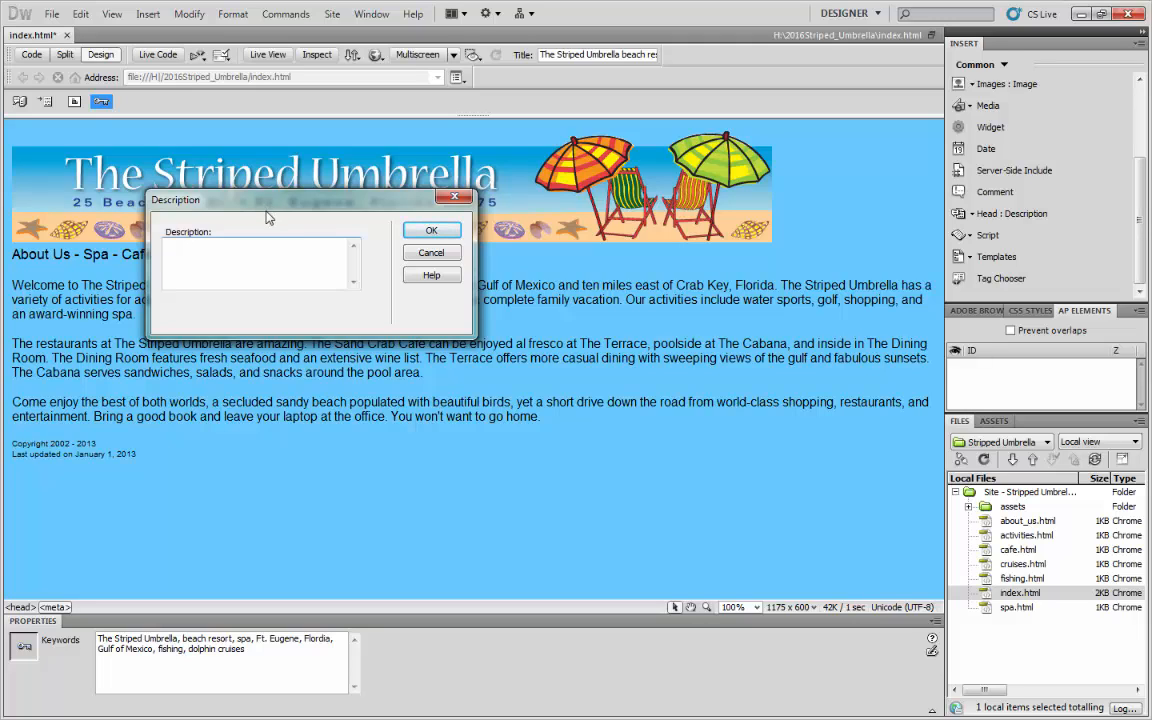
type("The Striped Umbrella is a full-service resort a")
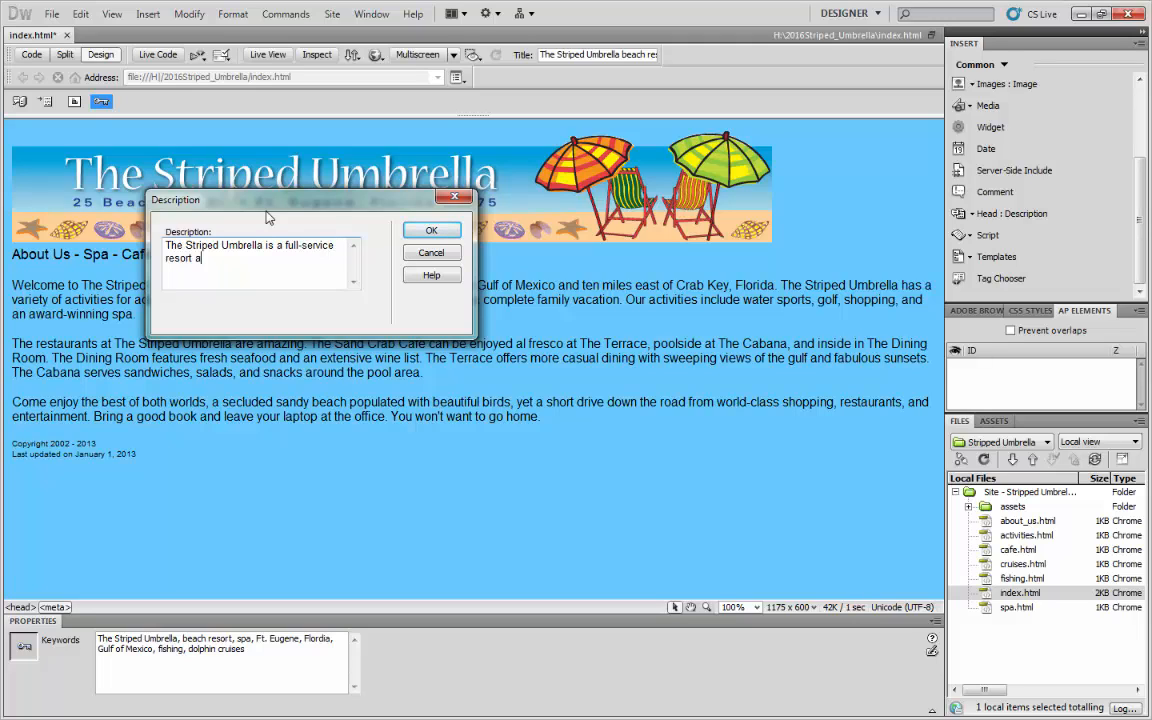
type("dn spa just steps from the ")
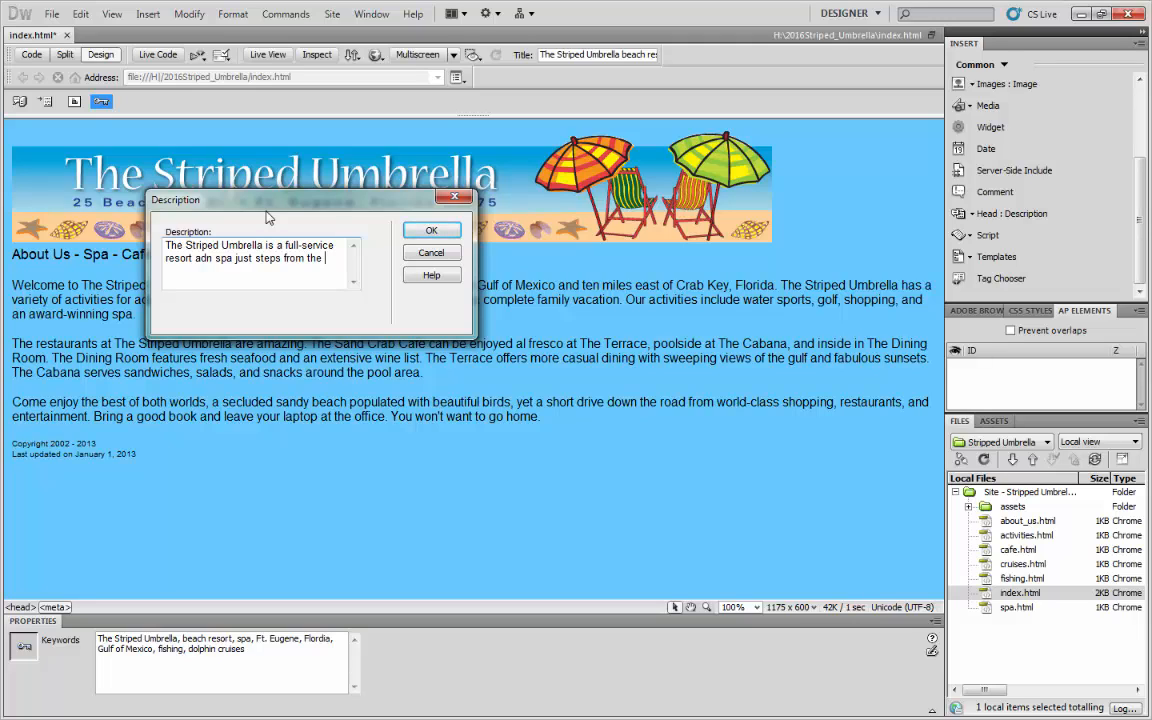
type("Fulf o")
key("BackSpace")
key("BackSpace")
key("BackSpace")
key("BackSpace")
key("BackSpace")
key("BackSpace")
type("Gulf of Me")
type("xi")
type("co")
type(" in Ft. ")
type("Eu")
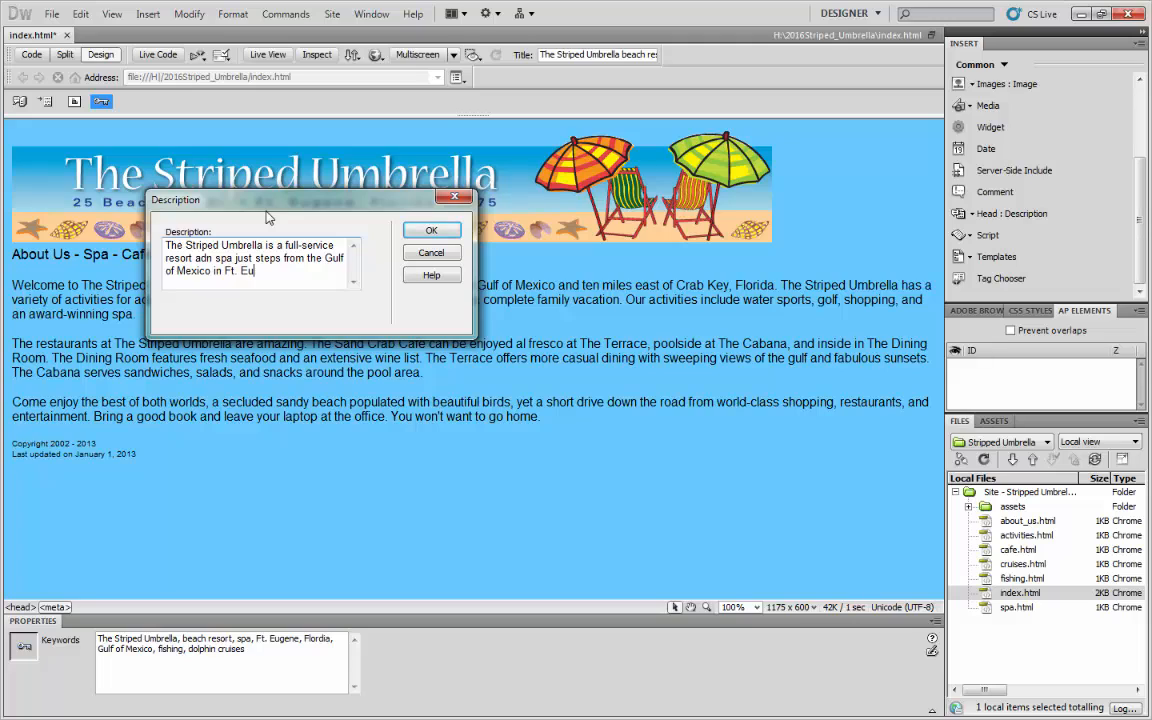
type("gene, Florida")
Correct "adn" to "and" in the drafted description and insert the description into the page head.
key("Up")
key("Left")
key("Left")
key("Left")
key("Left")
key("Left")
key("Left")
key("Left")
key("Left")
key("Left")
key("Left")
key("Left")
key("Left")
key("Left")
key("Left")
key("Left")
key("Left")
key("Left")
key("Left")
key("Left")
key("Left")
key("Left")
key("BackSpace")
key("Right")
type("d")
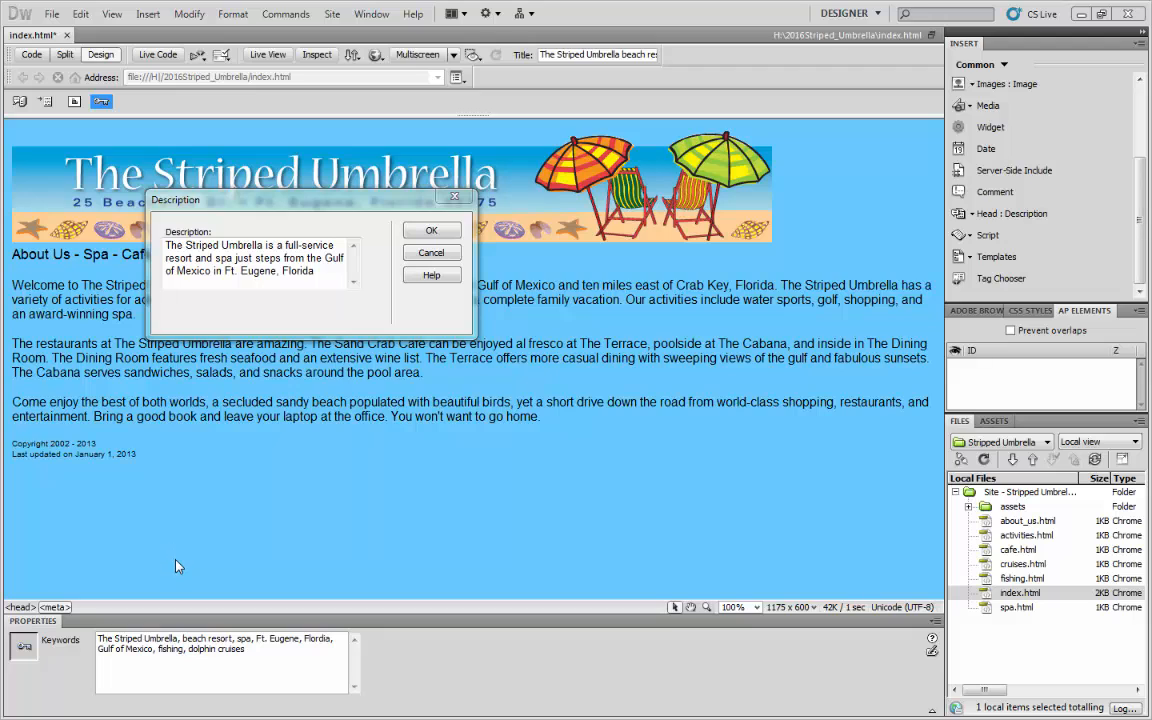
left_click(438, 231)
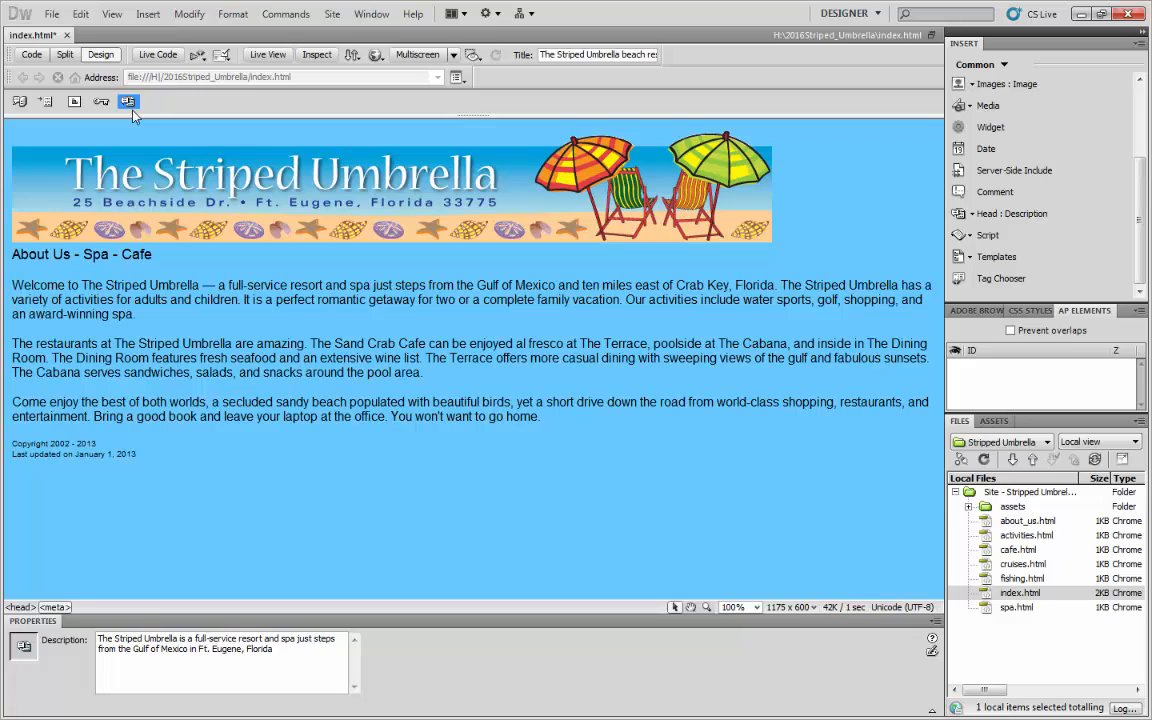
Review the keywords entry and examine the title, keywords and description tags in the page's source code.
left_click(101, 102)
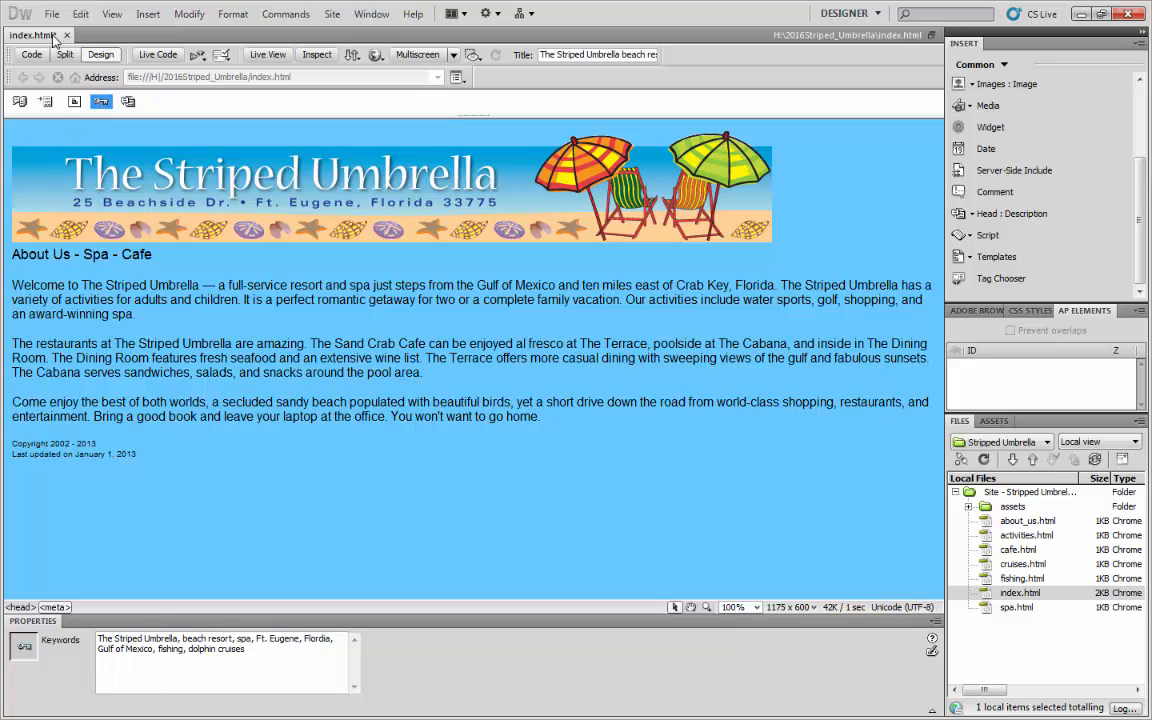
left_click(31, 58)
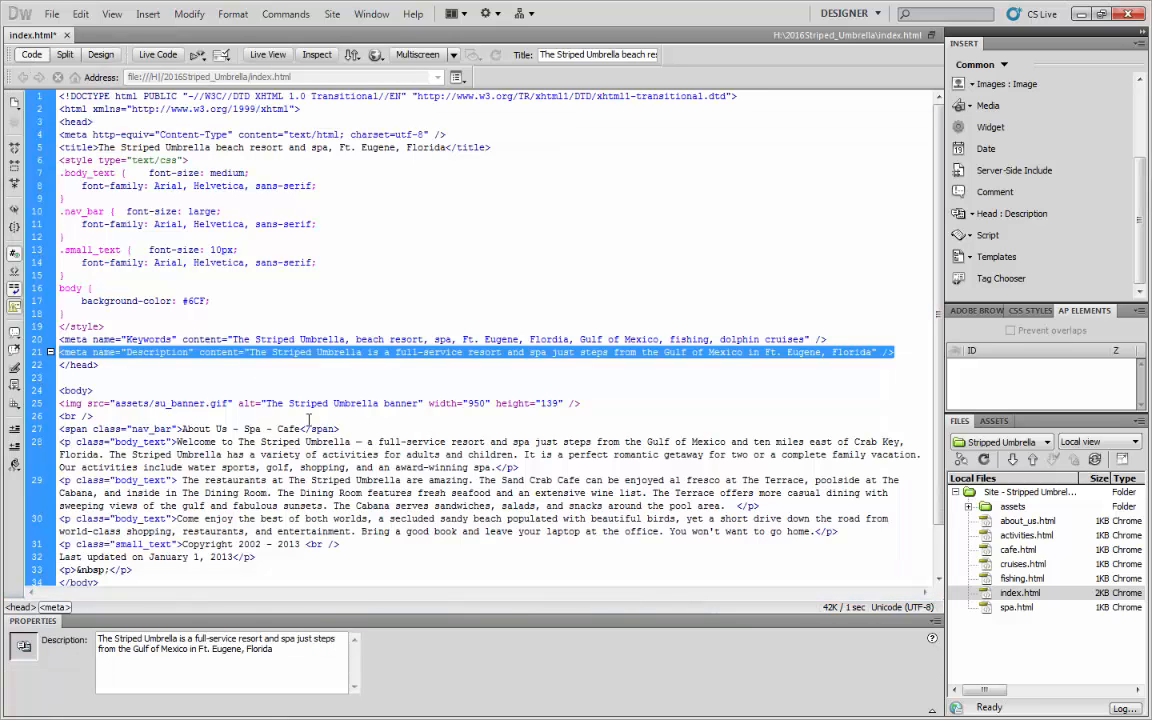
left_click(147, 365)
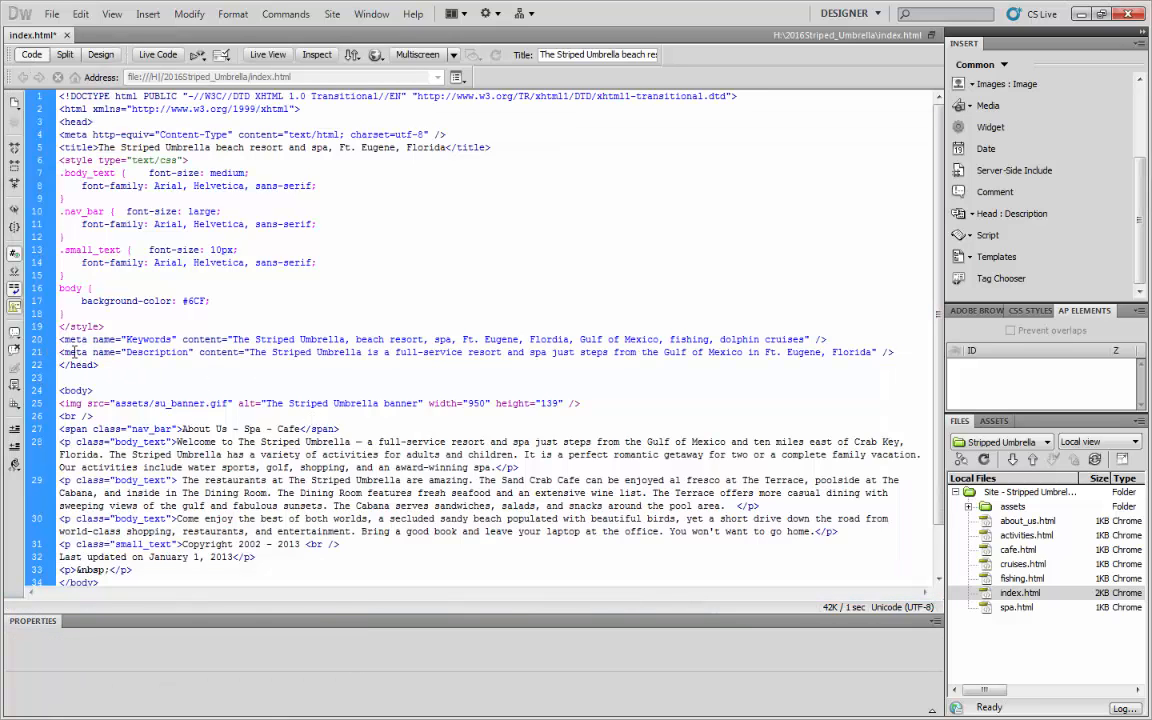
Examine the head tags with the title, keywords and description entries in the code, and return to the design view.
left_click_drag(78, 353, 236, 353)
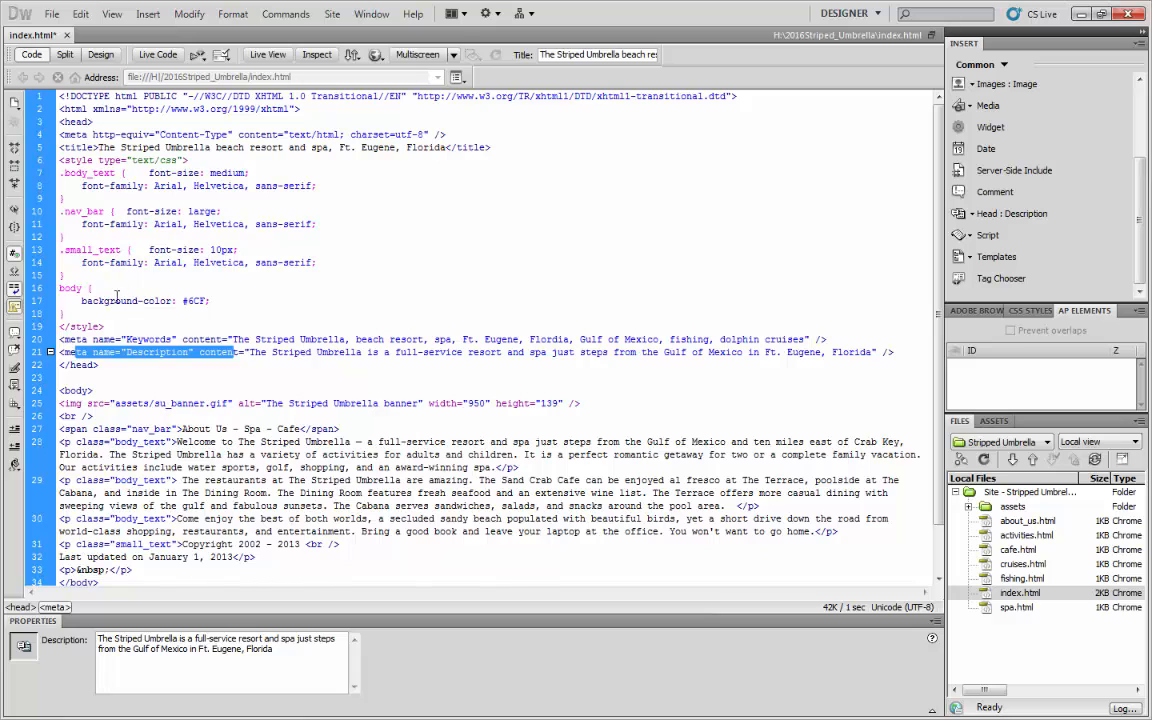
left_click_drag(91, 121, 57, 121)
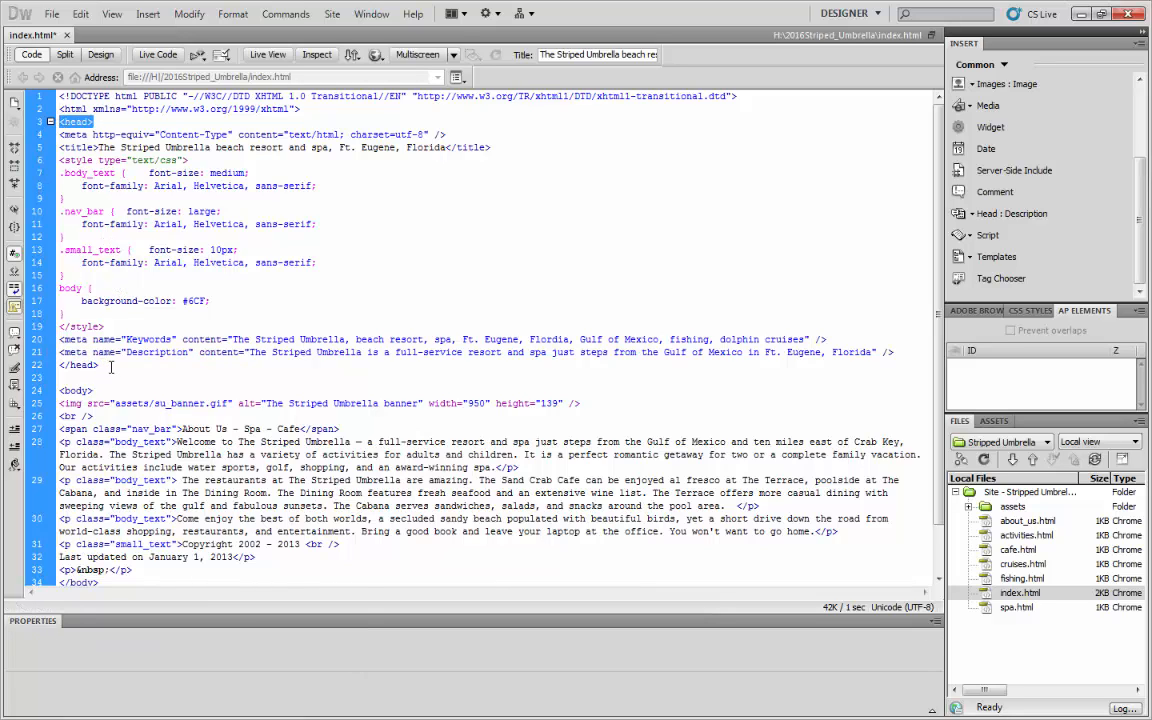
left_click_drag(99, 366, 57, 366)
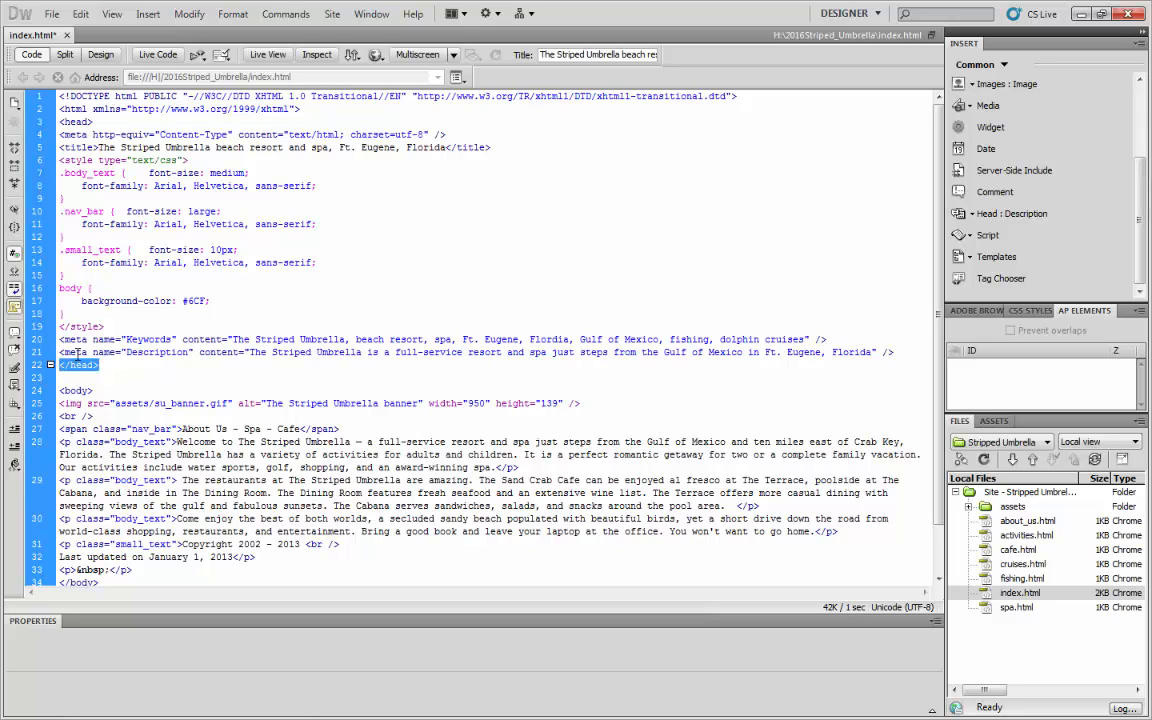
left_click_drag(80, 147, 456, 148)
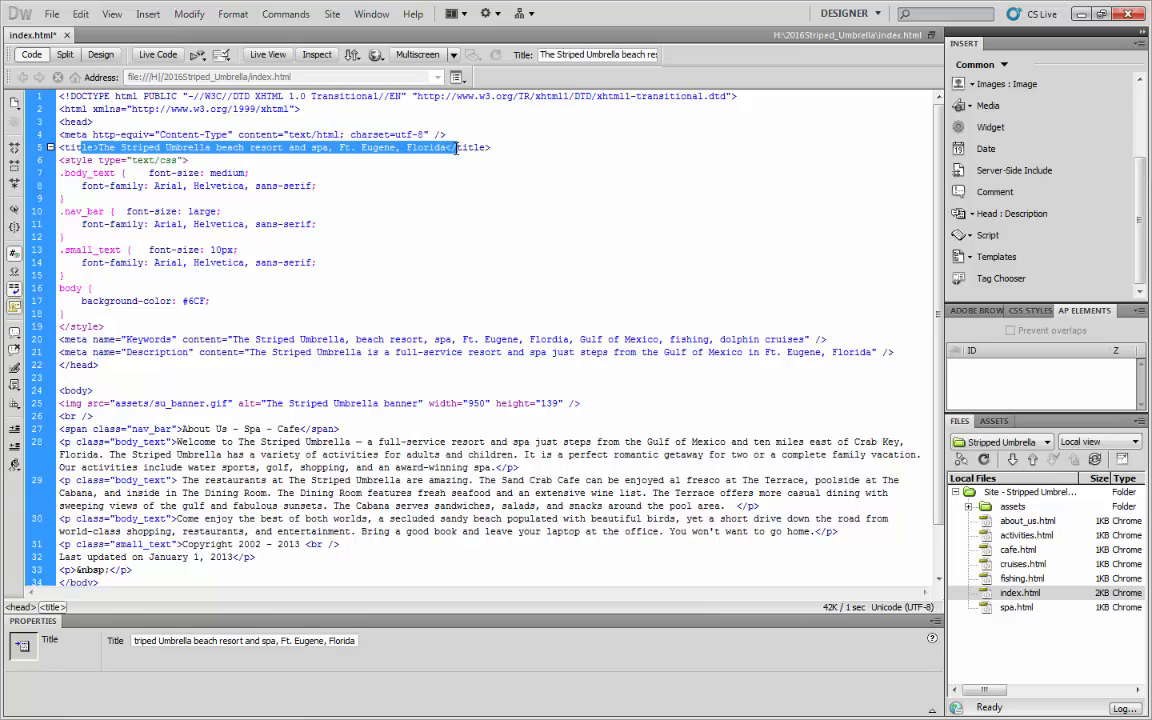
left_click(64, 340)
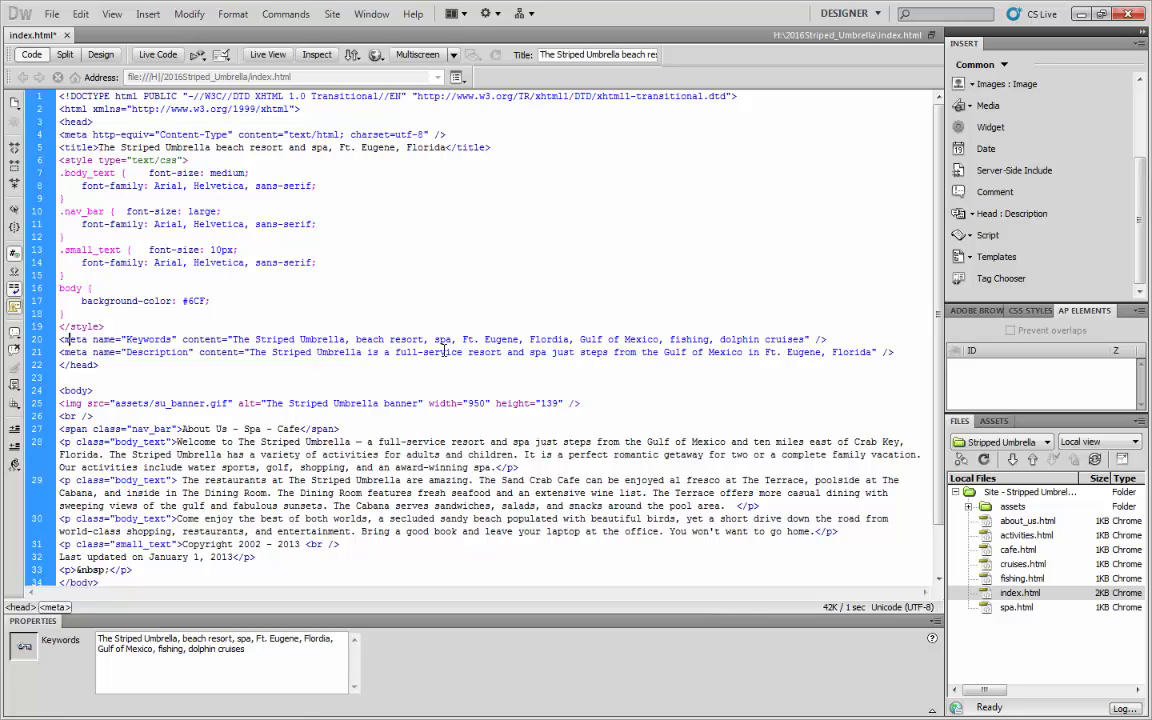
left_click(711, 339)
left_click(733, 352)
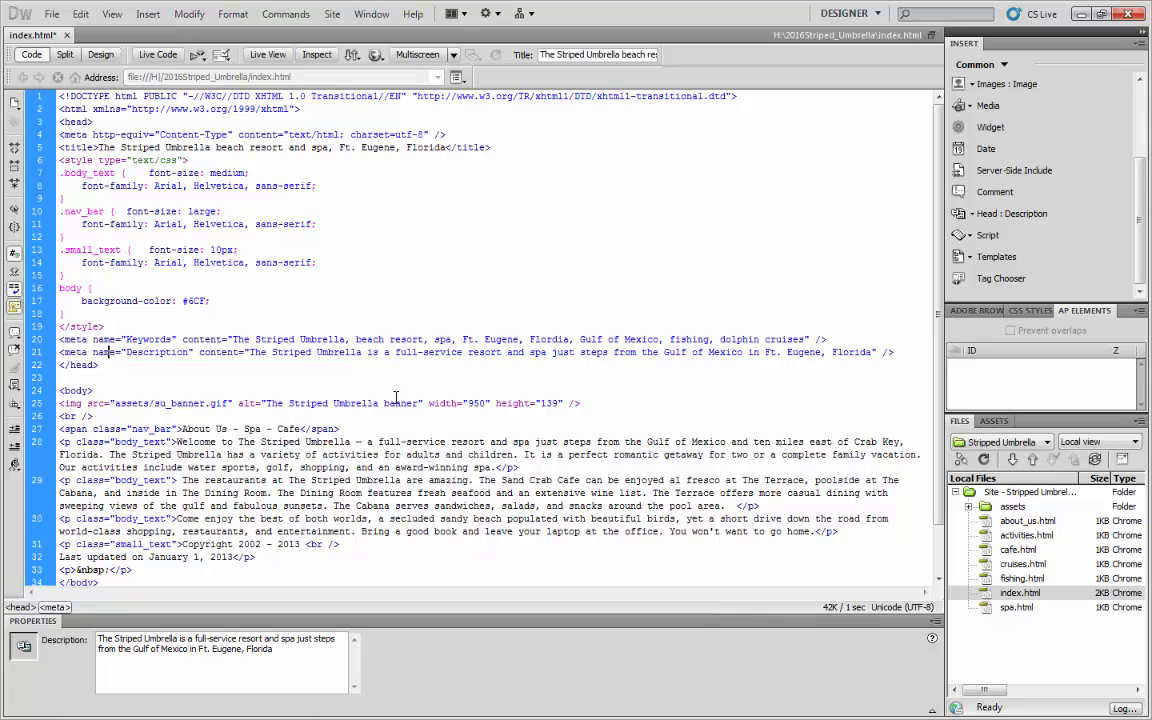
left_click_drag(397, 352, 407, 352)
left_click(248, 352)
left_click(100, 55)
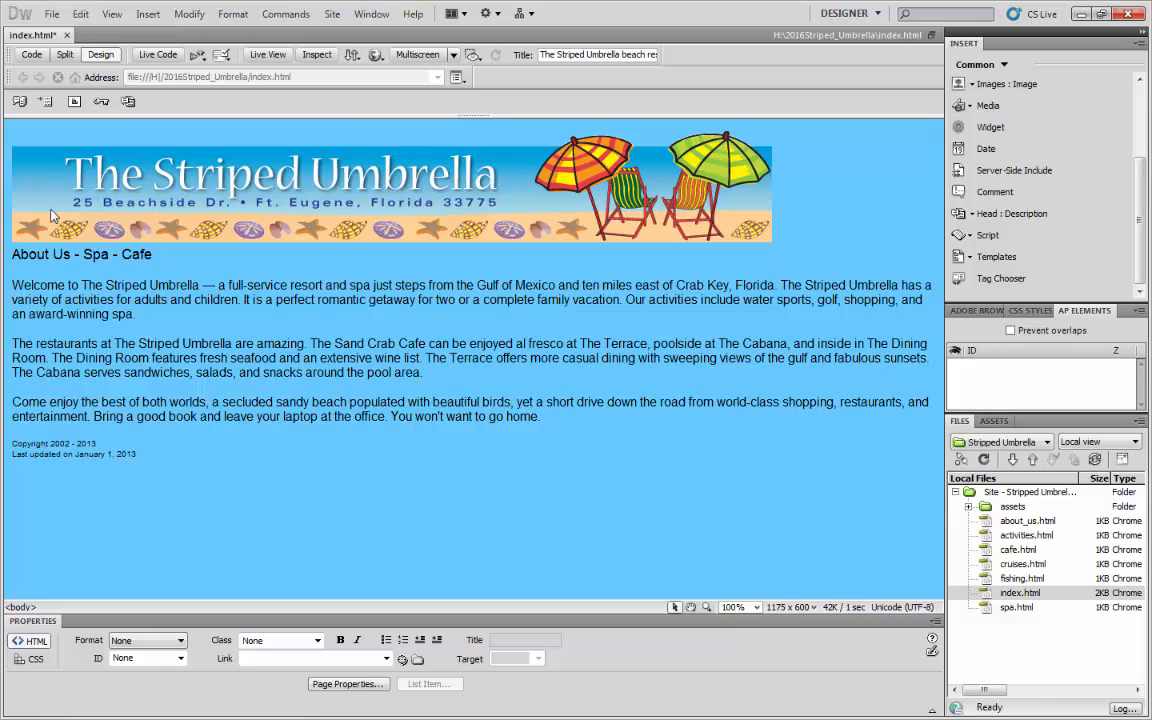
Set the page background color to the yellow #FFF300 sampled from the banner's orange and yellow umbrella.
left_click(193, 15)
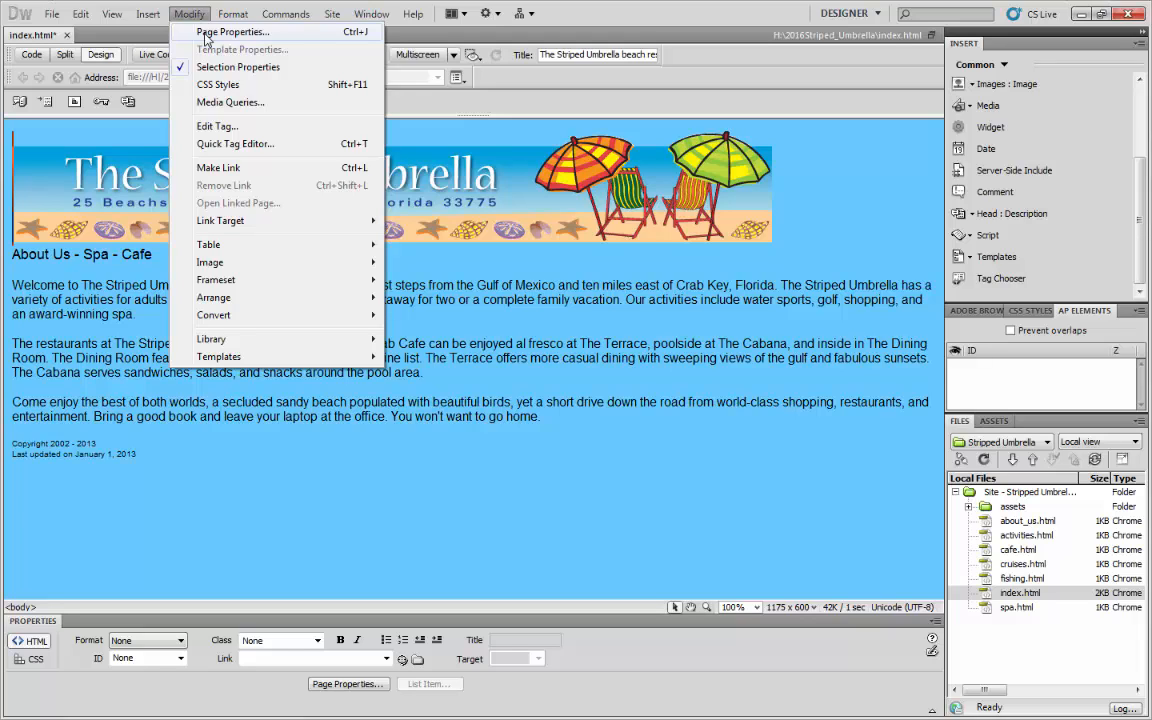
left_click(205, 33)
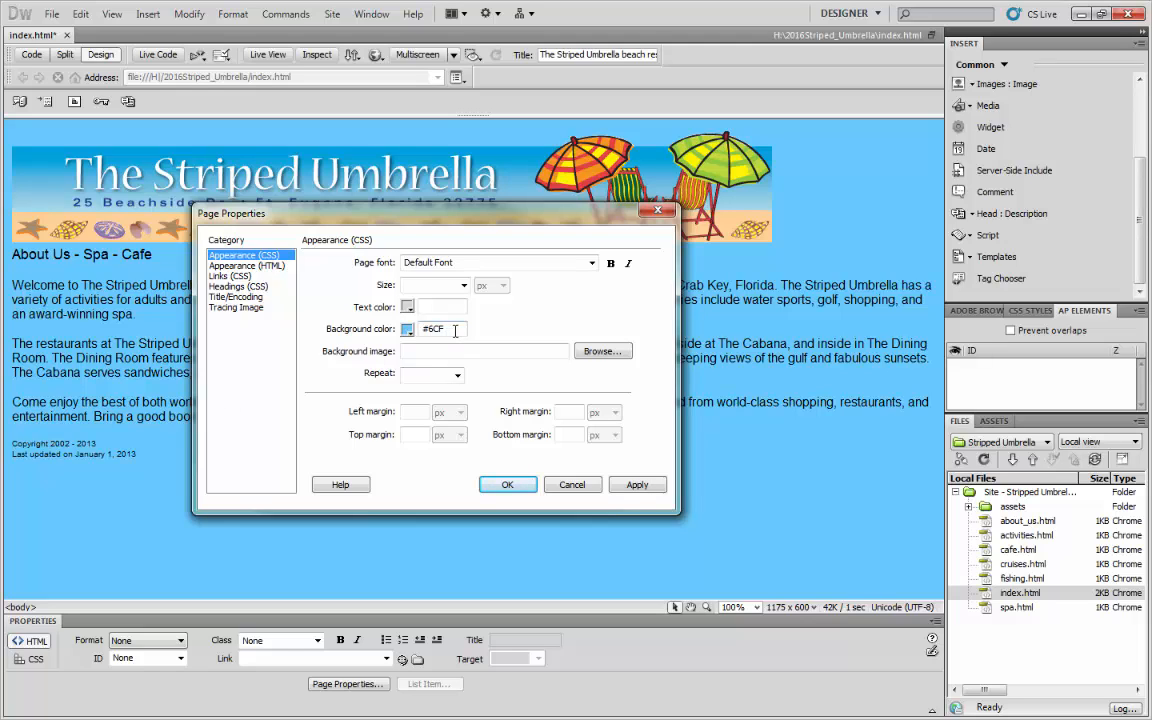
left_click_drag(473, 222, 686, 307)
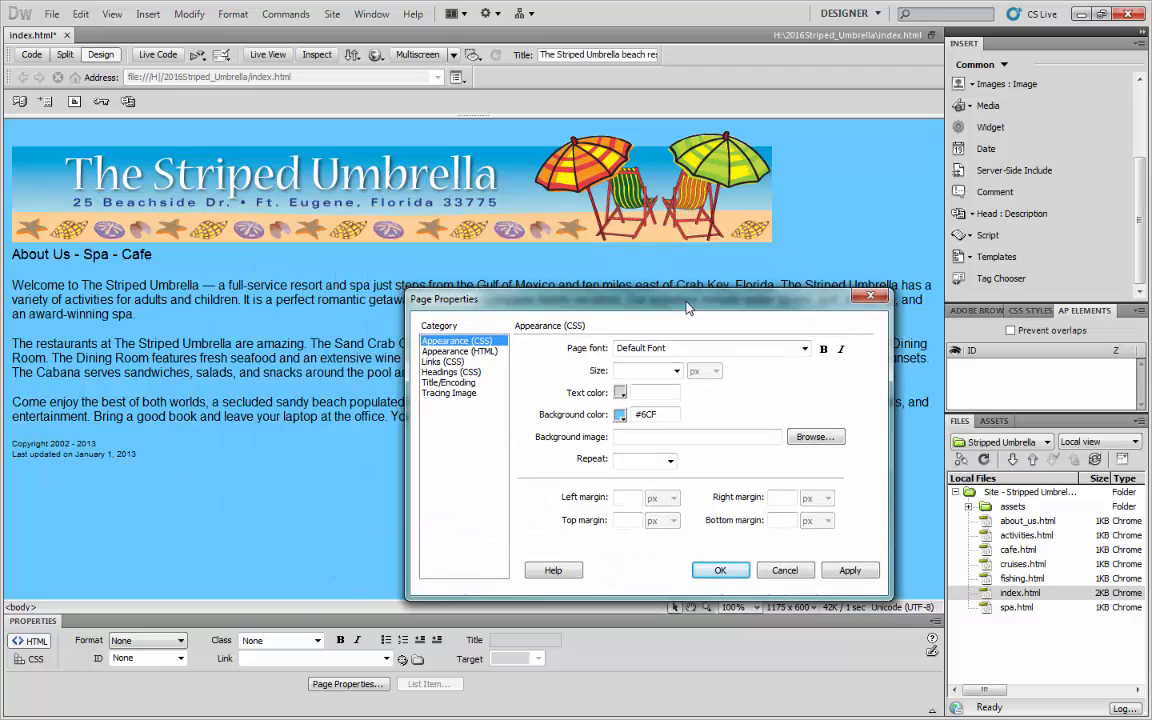
left_click(620, 415)
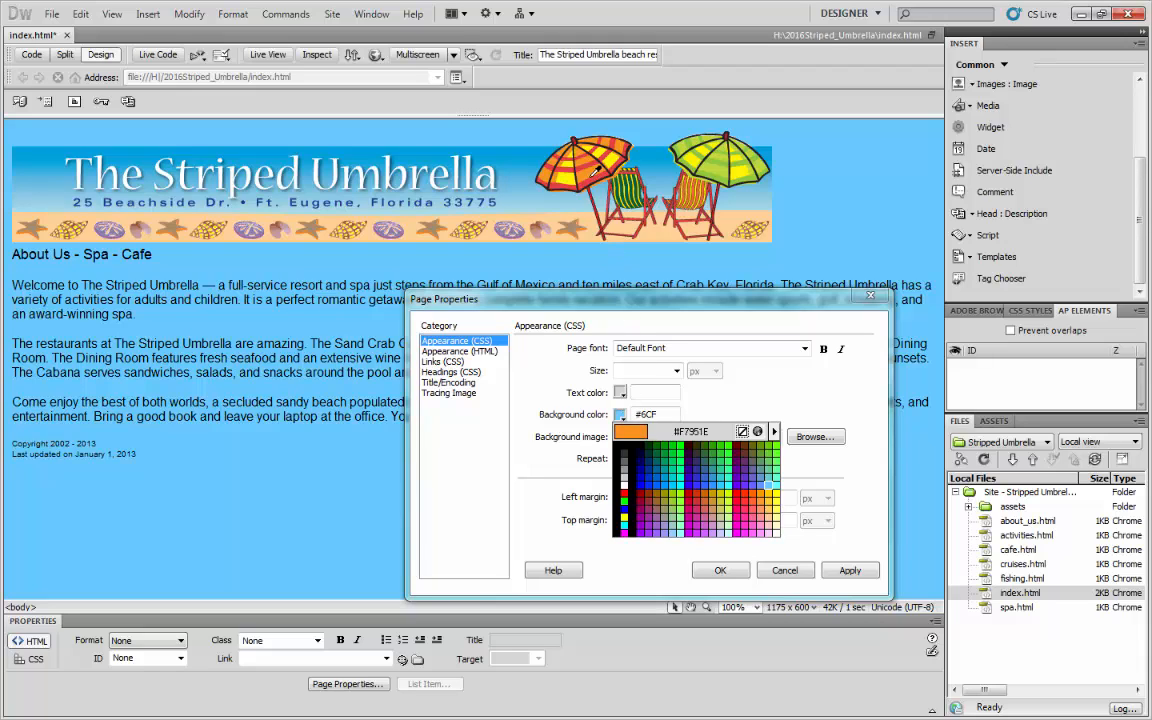
left_click(572, 172)
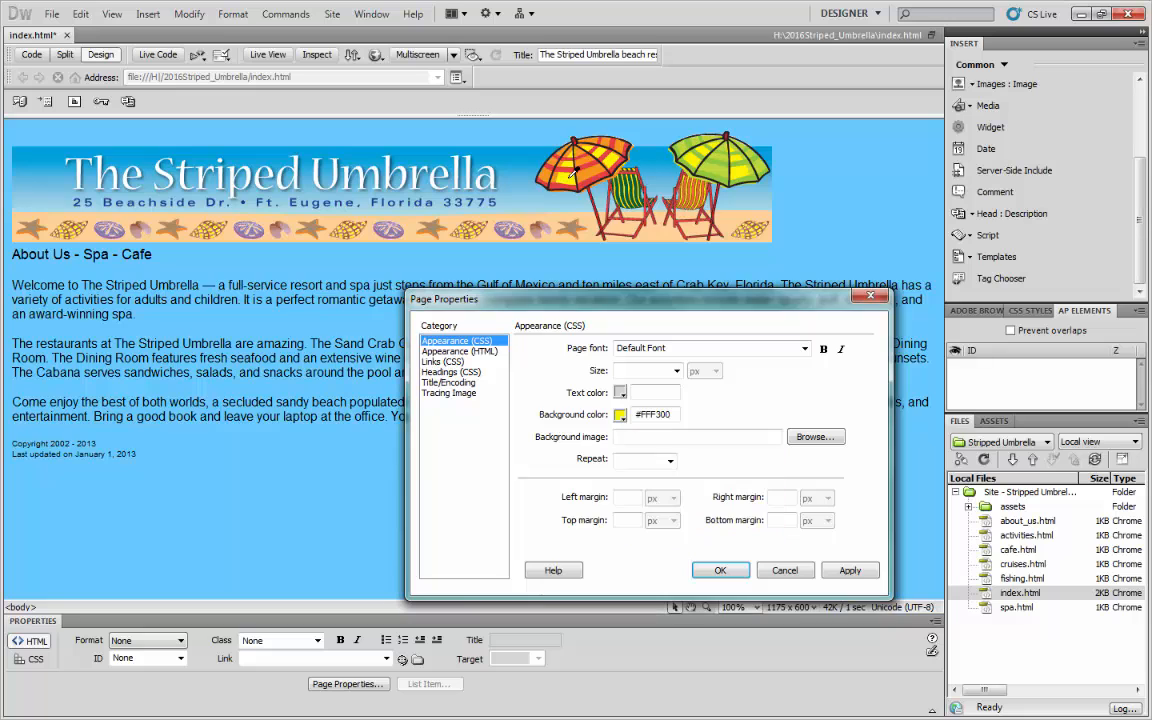
left_click(717, 572)
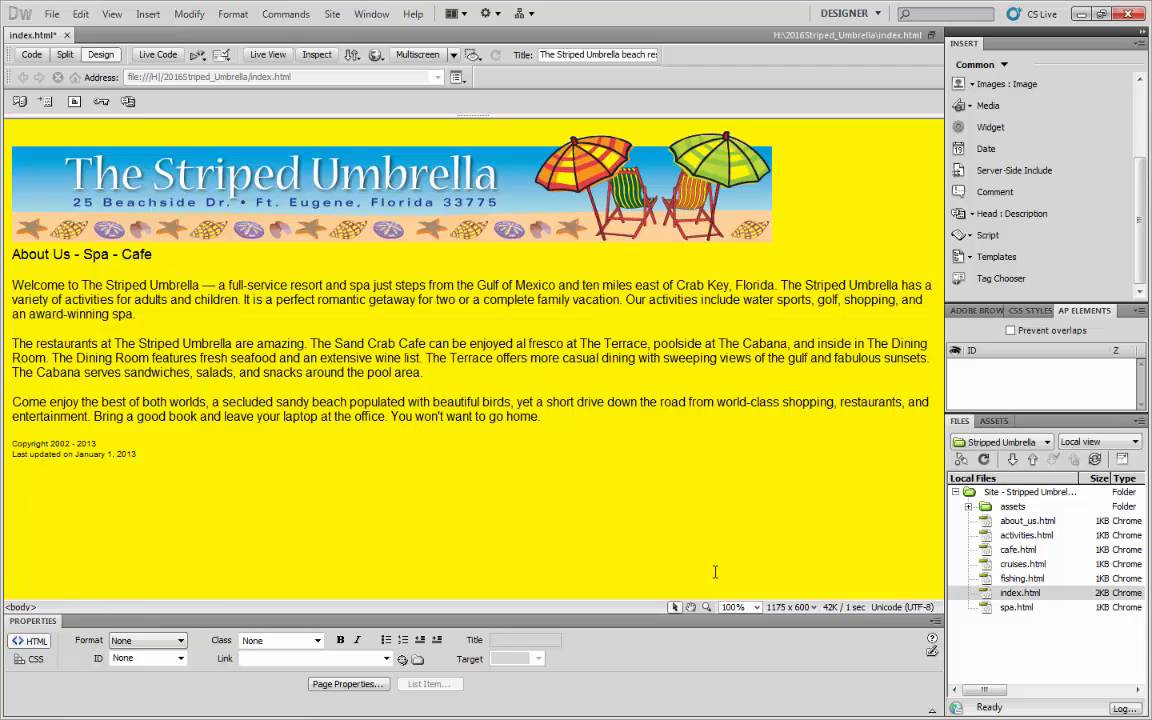
Change the page background color to the purple #837EA9 sampled from a shell in the banner and apply it.
left_click(190, 15)
left_click(202, 31)
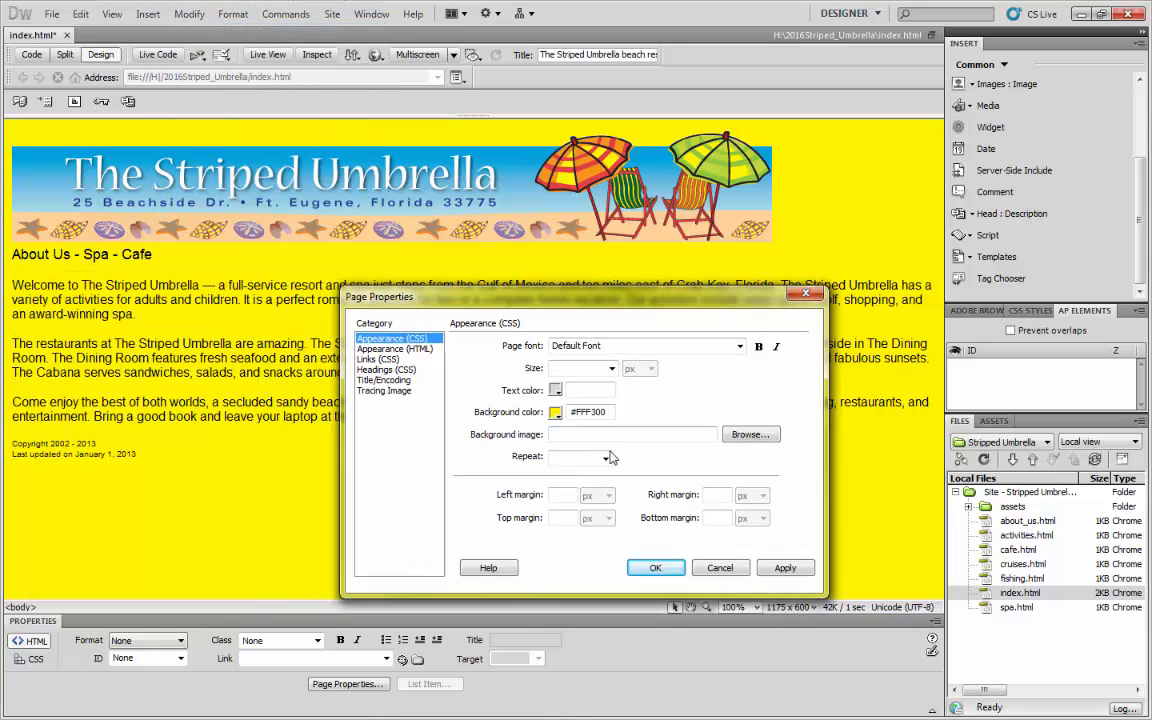
left_click(556, 412)
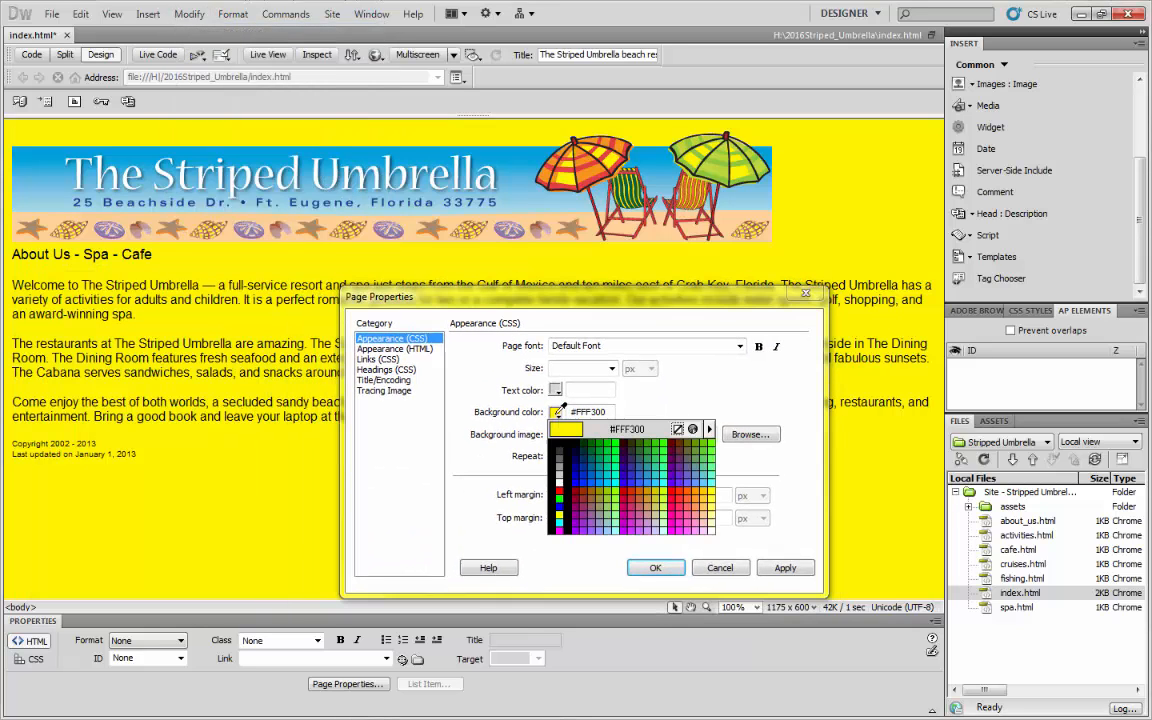
left_click(387, 229)
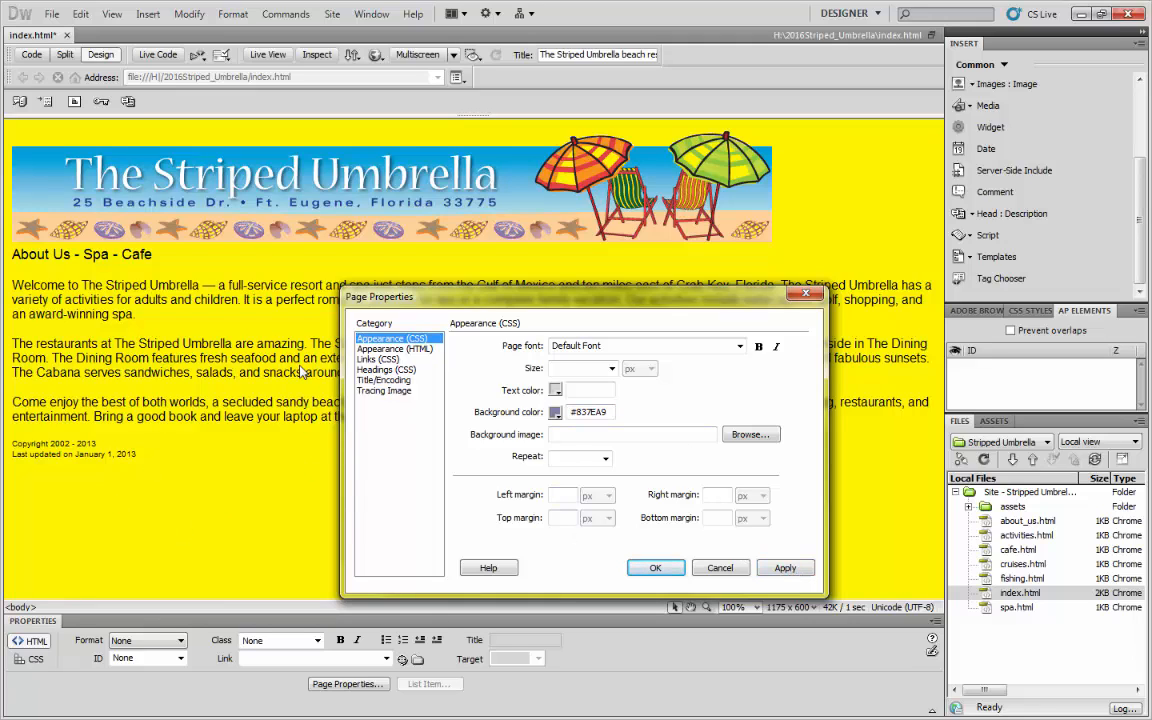
left_click_drag(592, 307, 594, 253)
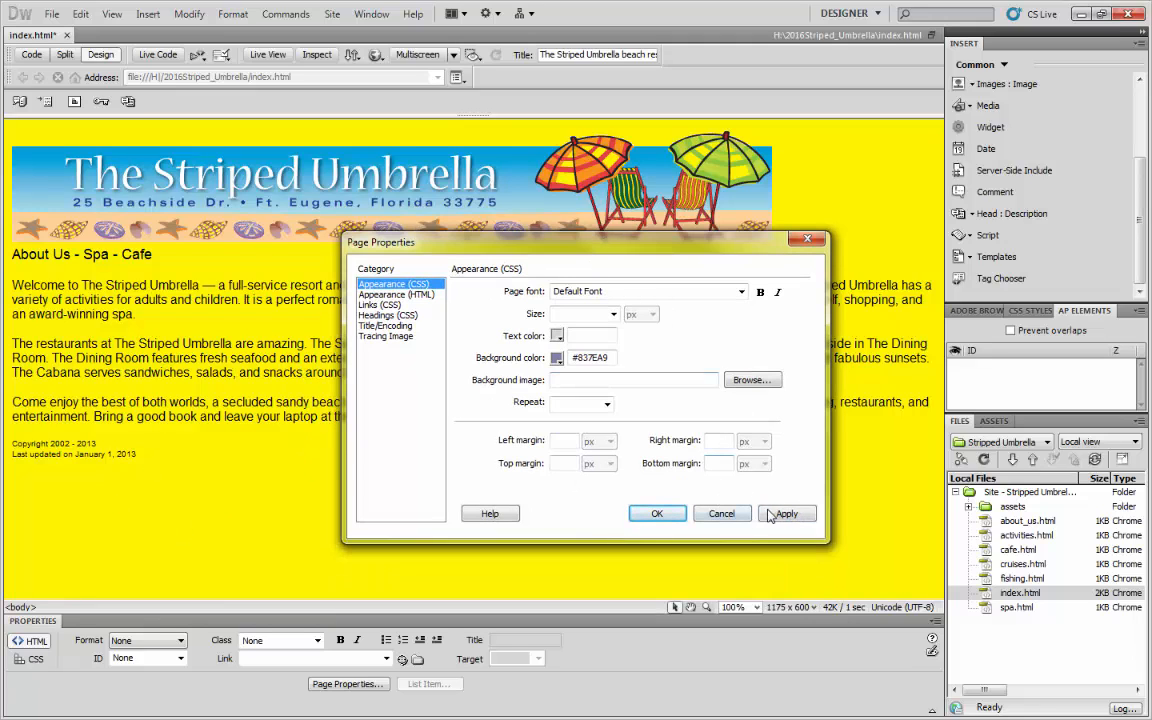
left_click(786, 514)
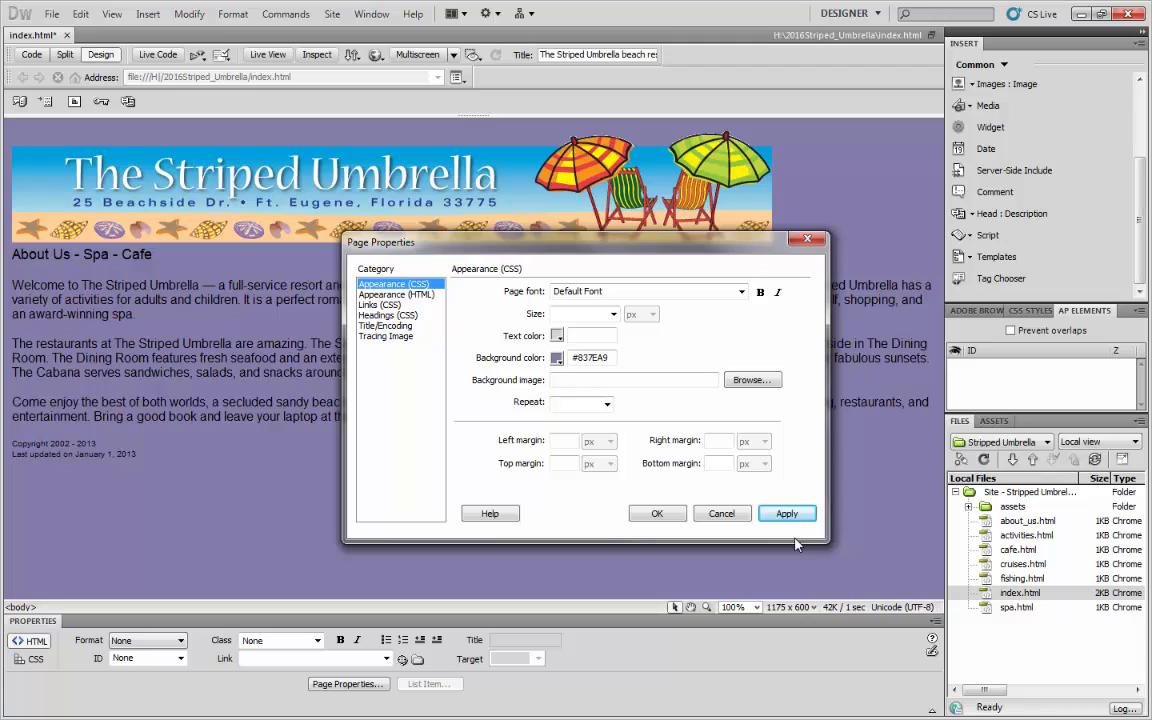
Apply the light blue #A2D7E5, sampled from the banner's sky, as the page background color.
left_click(557, 358)
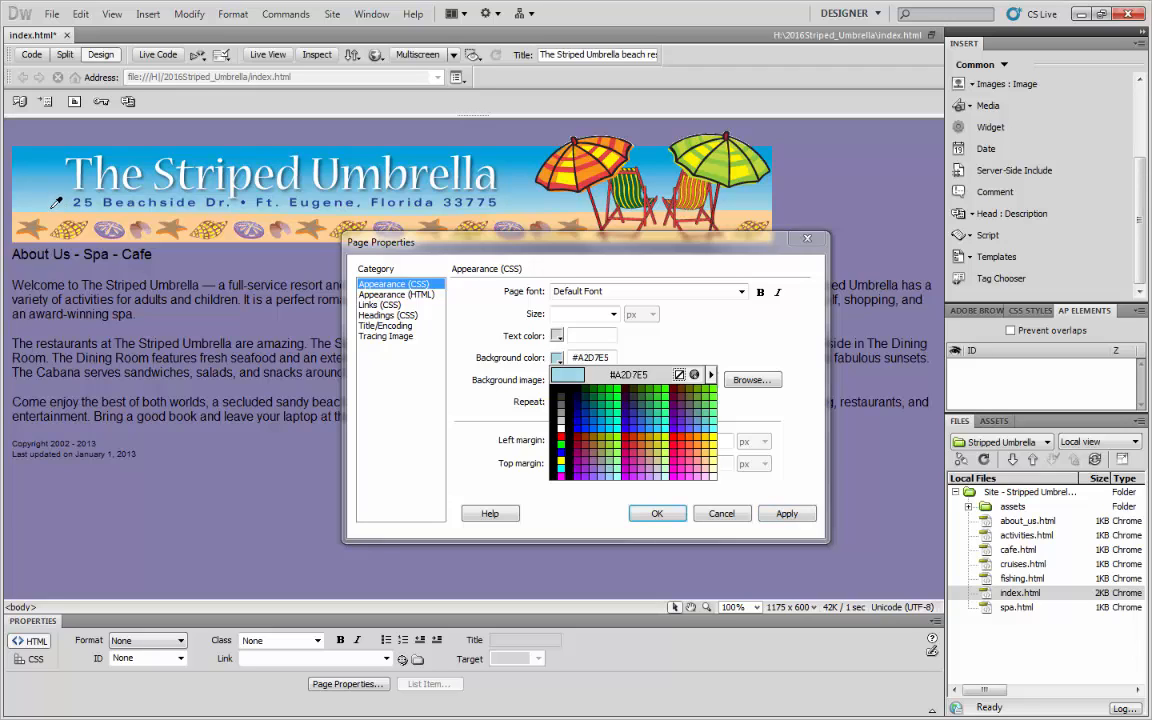
left_click(52, 203)
left_click(785, 515)
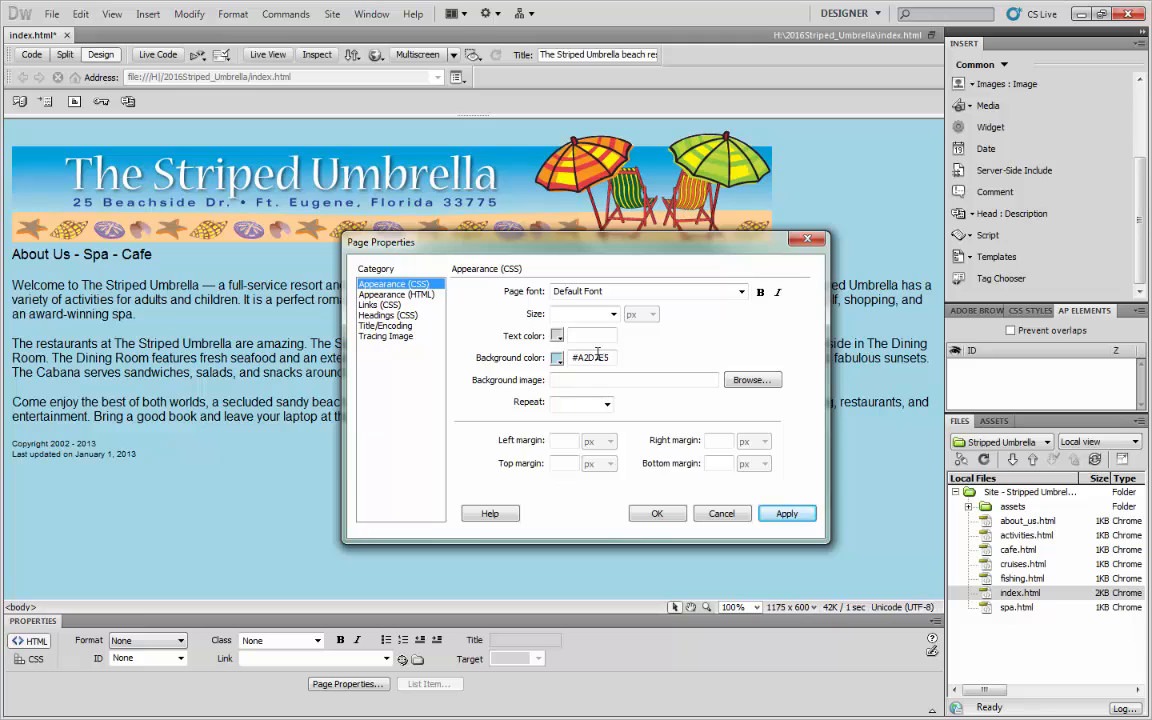
Set the page background color to white, #FFFFFF, apply it and close the page properties.
left_click(557, 358)
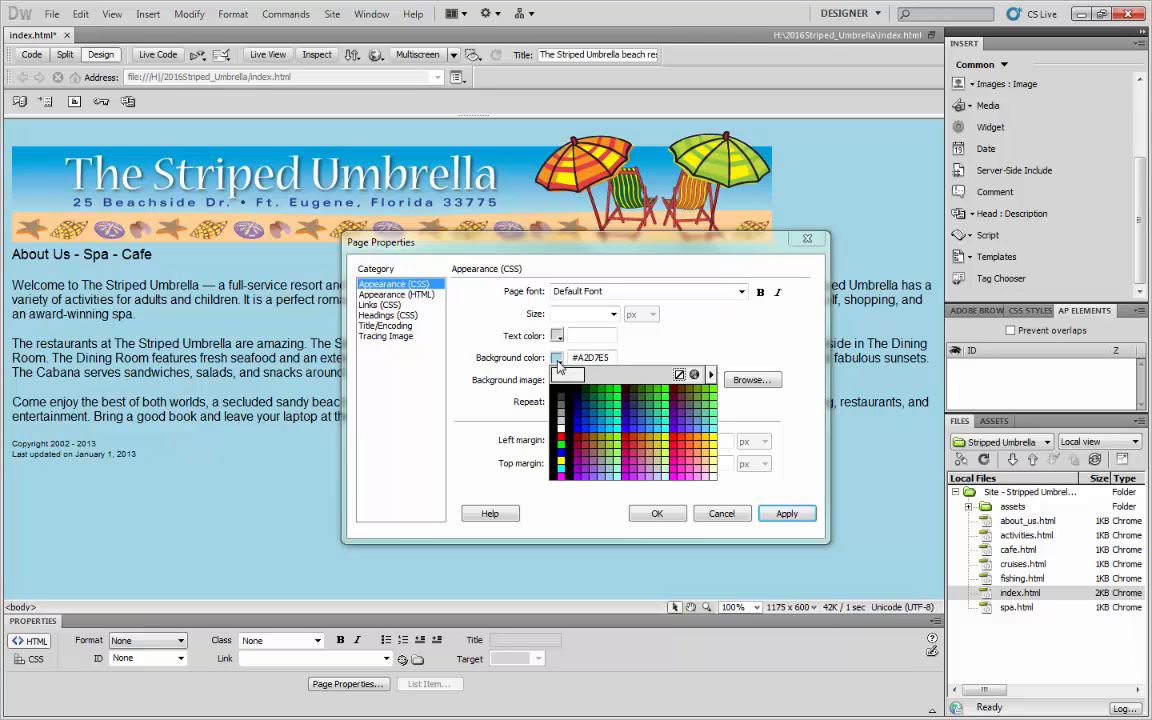
left_click(713, 474)
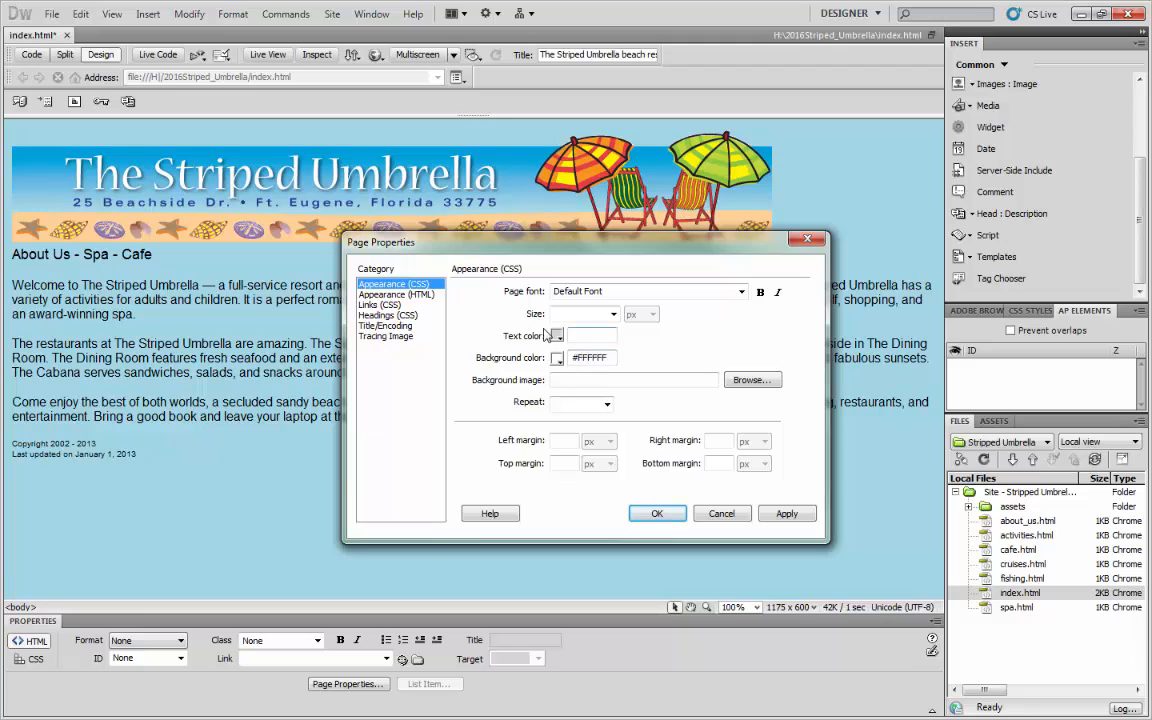
left_click(557, 359)
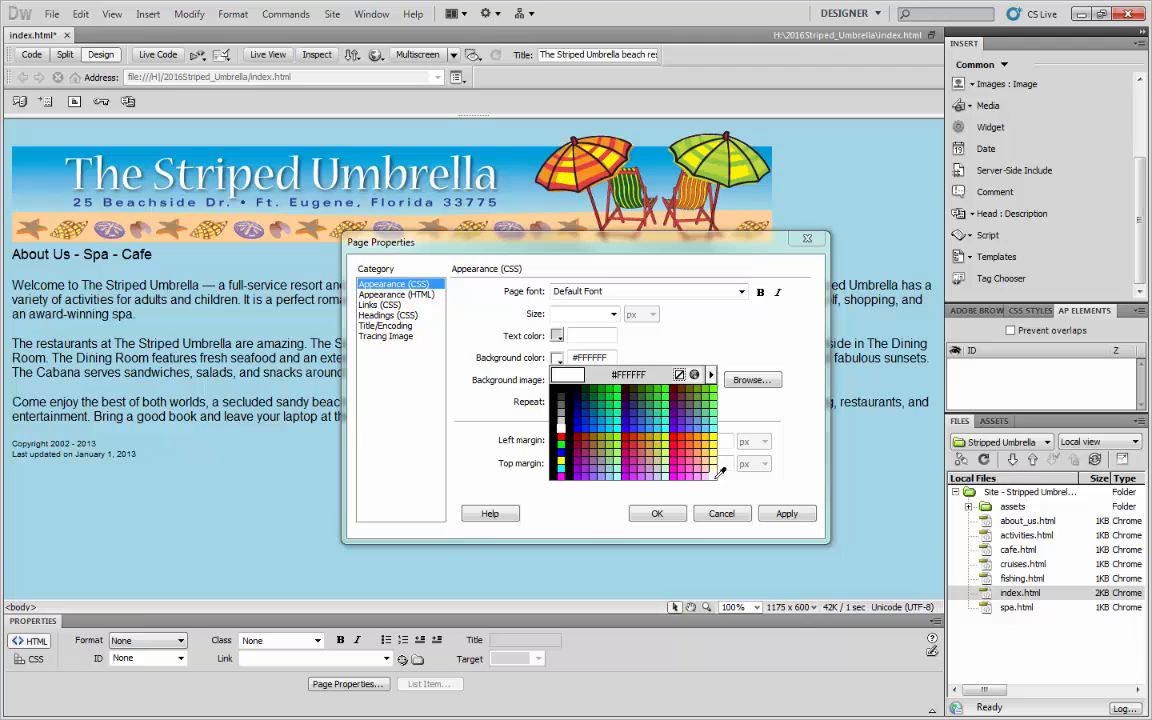
left_click(719, 470)
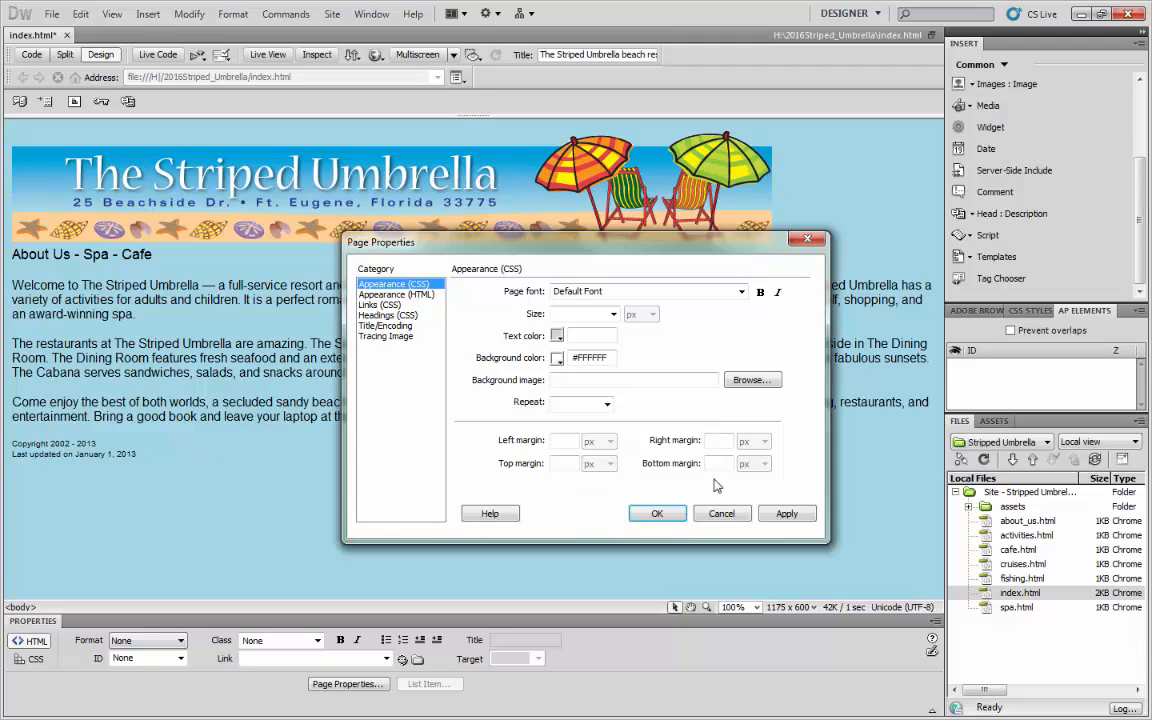
left_click(785, 514)
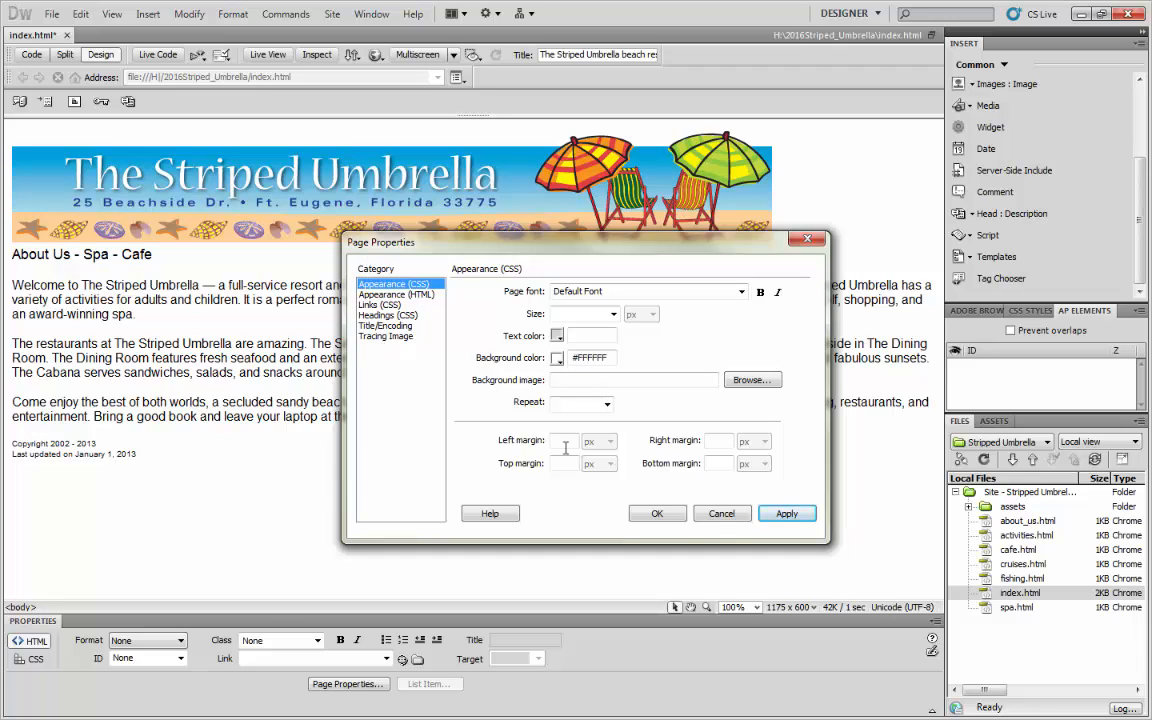
left_click(657, 513)
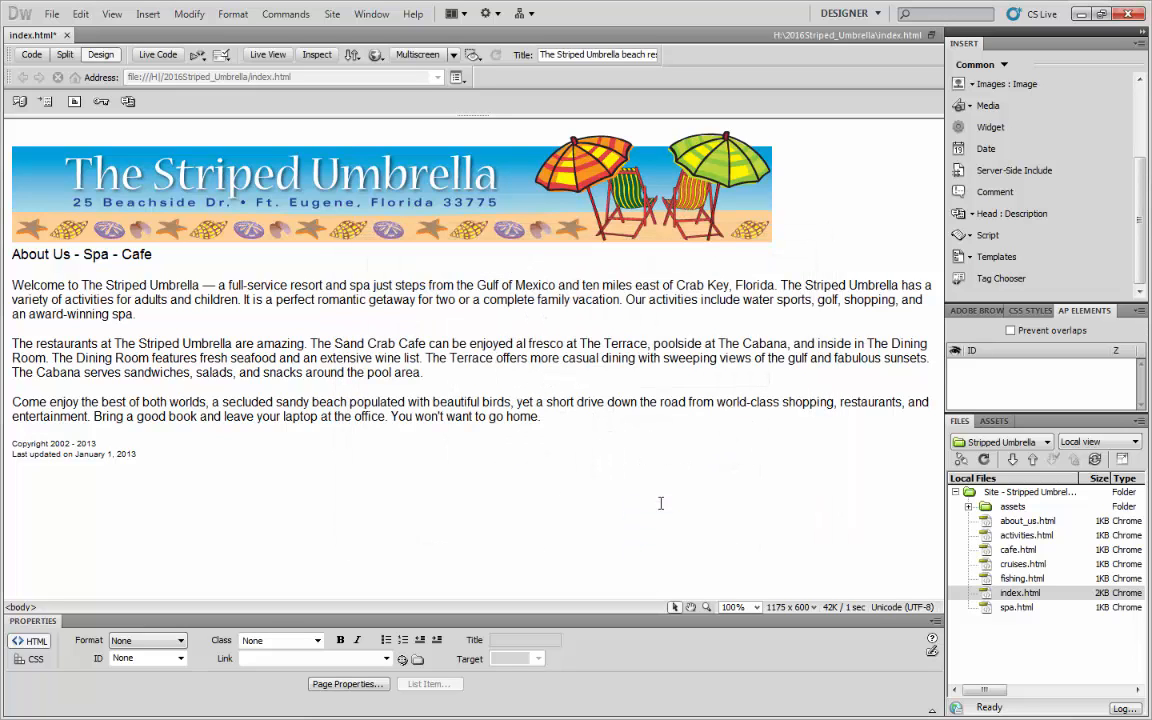